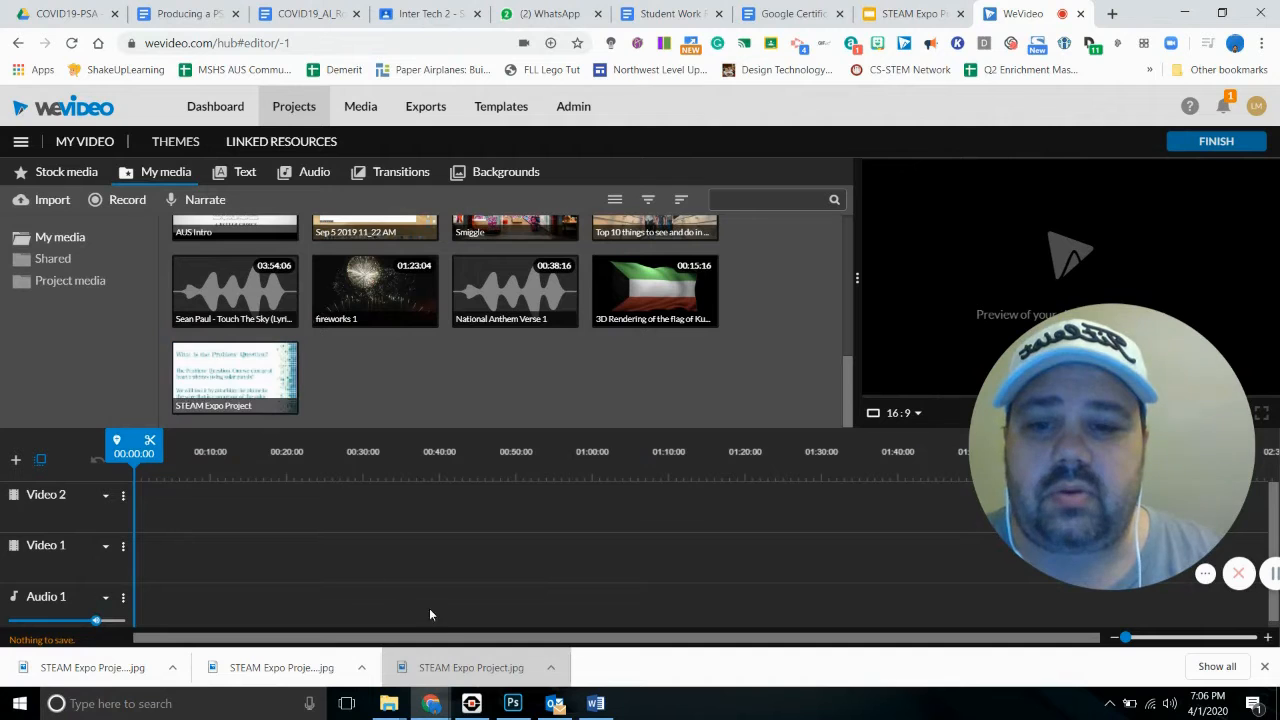
Step: Import the images STEAM Expo Project (1) and STEAM Expo Project (2) from the Downloads folder into My media
left_click(49, 201)
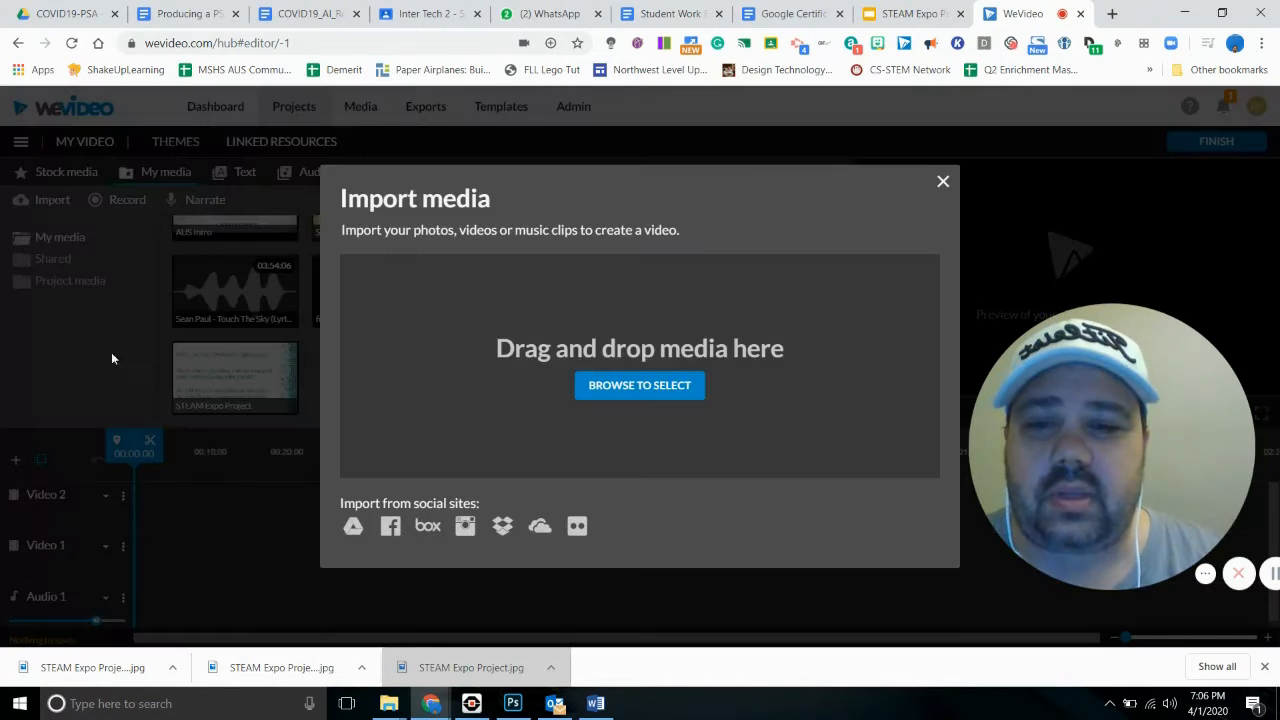
left_click_drag(440, 660, 627, 400)
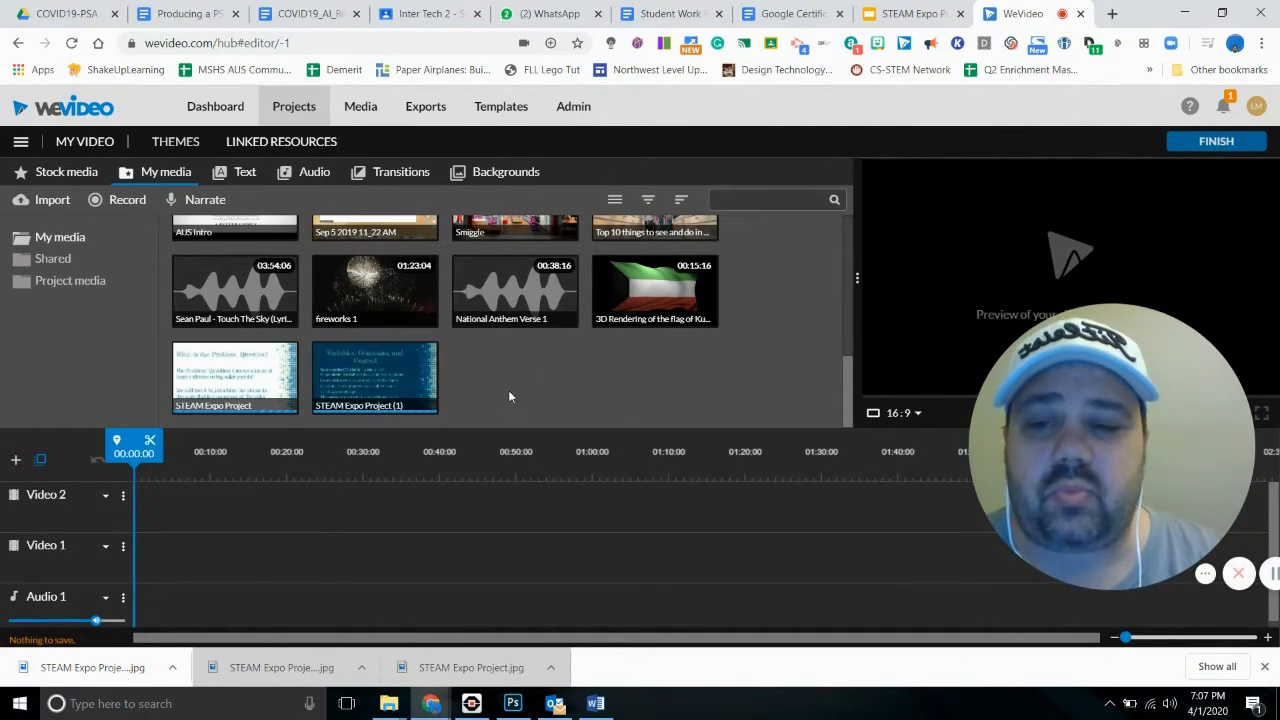
left_click(48, 200)
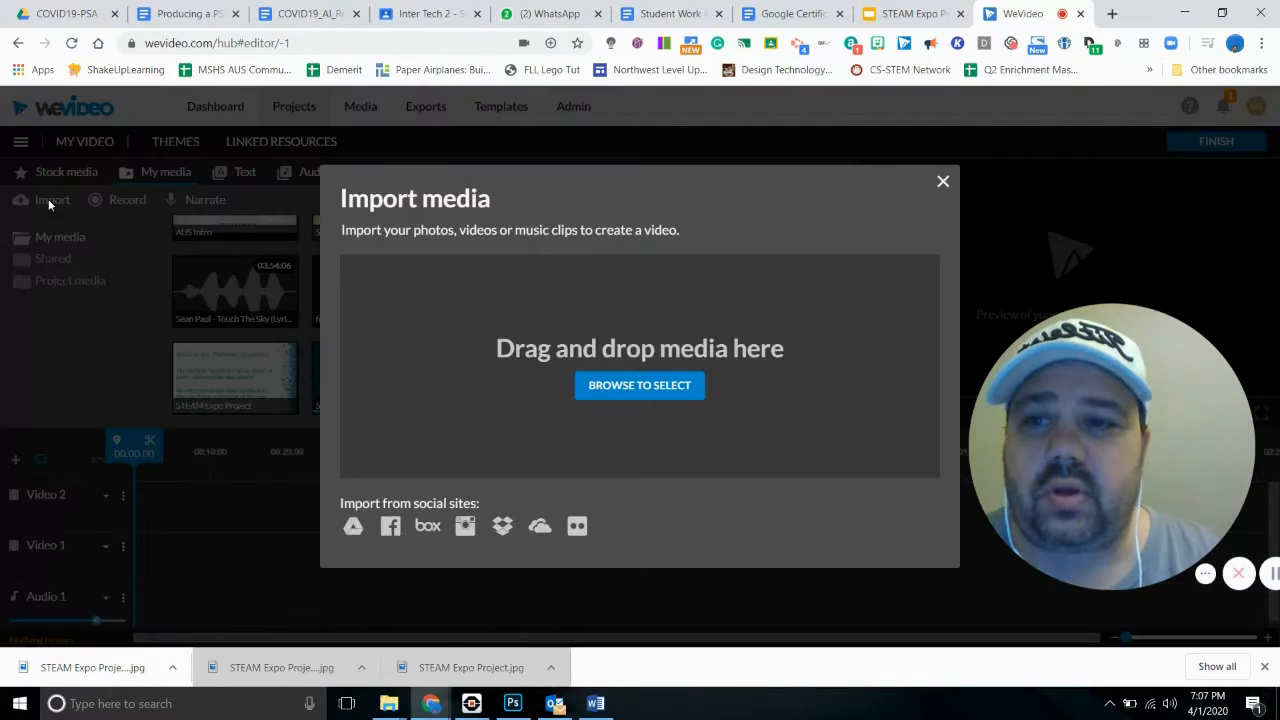
left_click(650, 390)
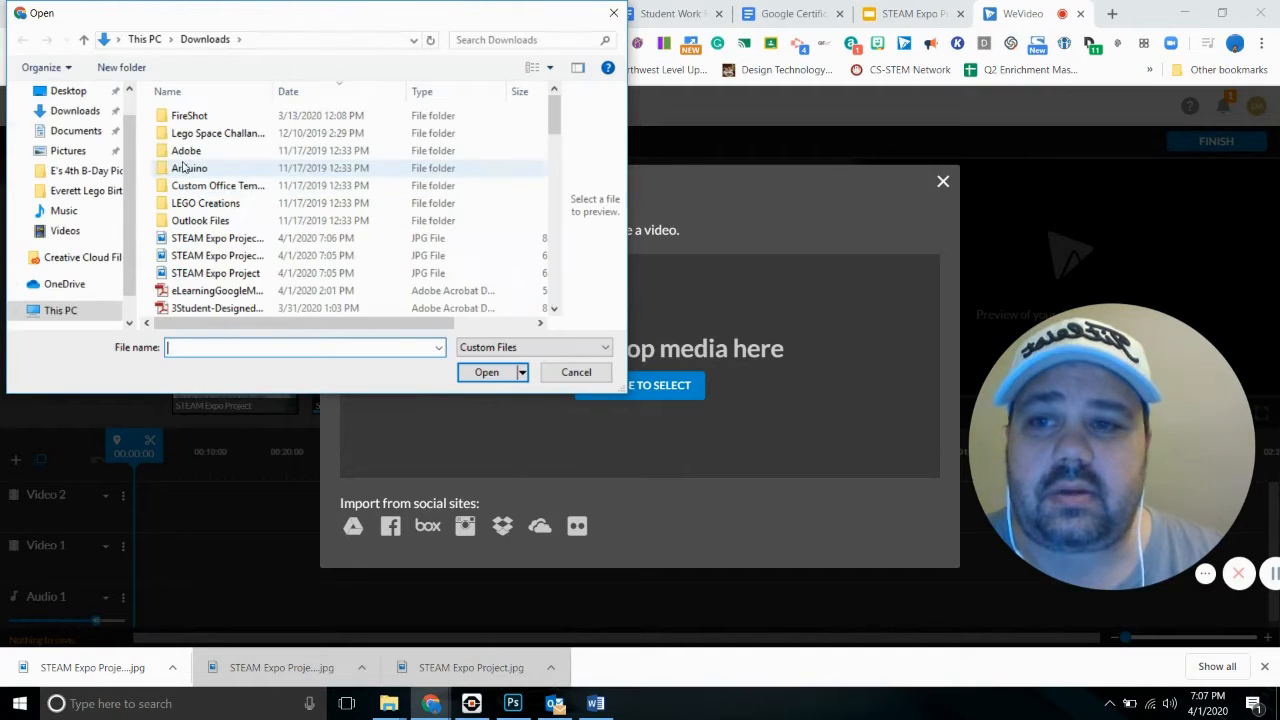
left_click(78, 116)
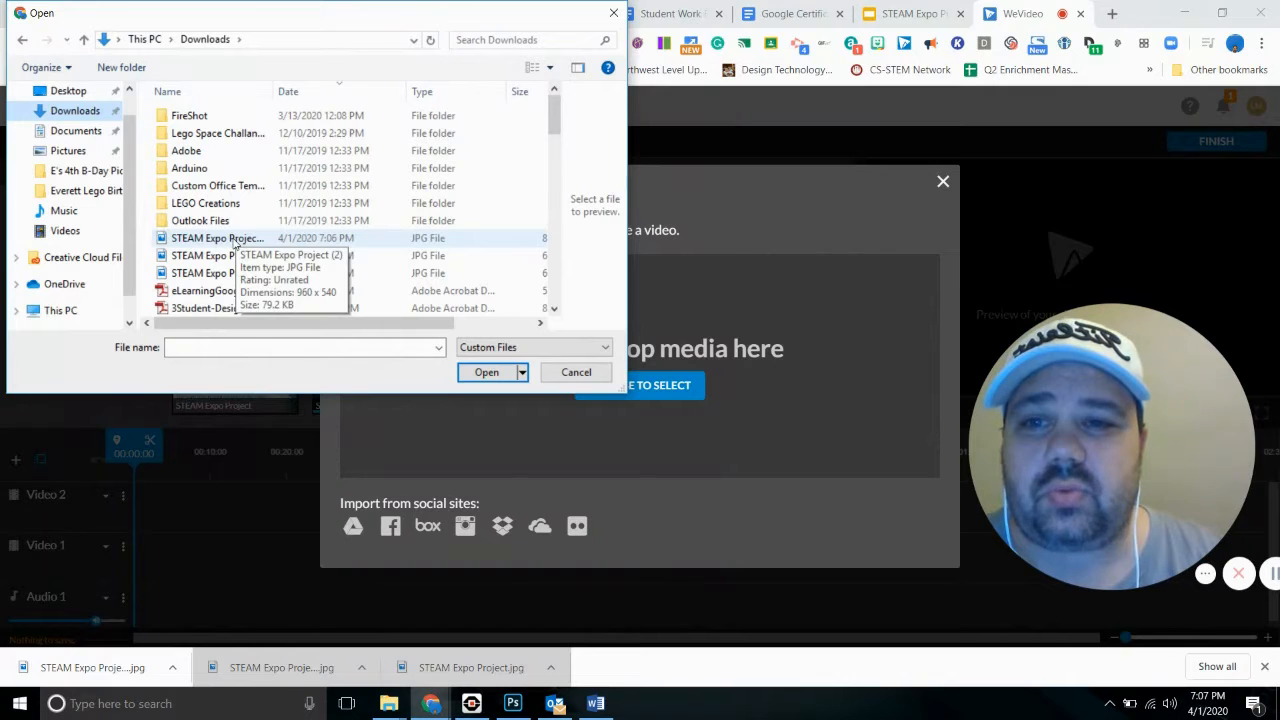
left_click(233, 240)
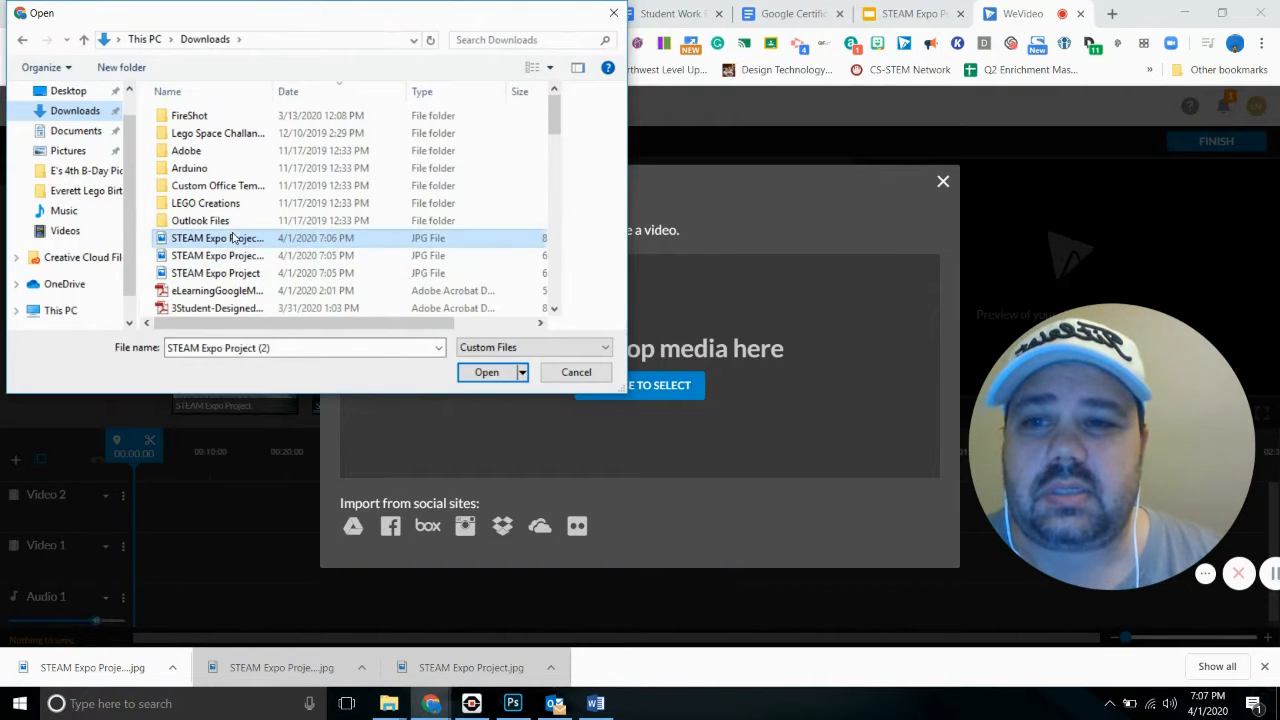
left_click(499, 379)
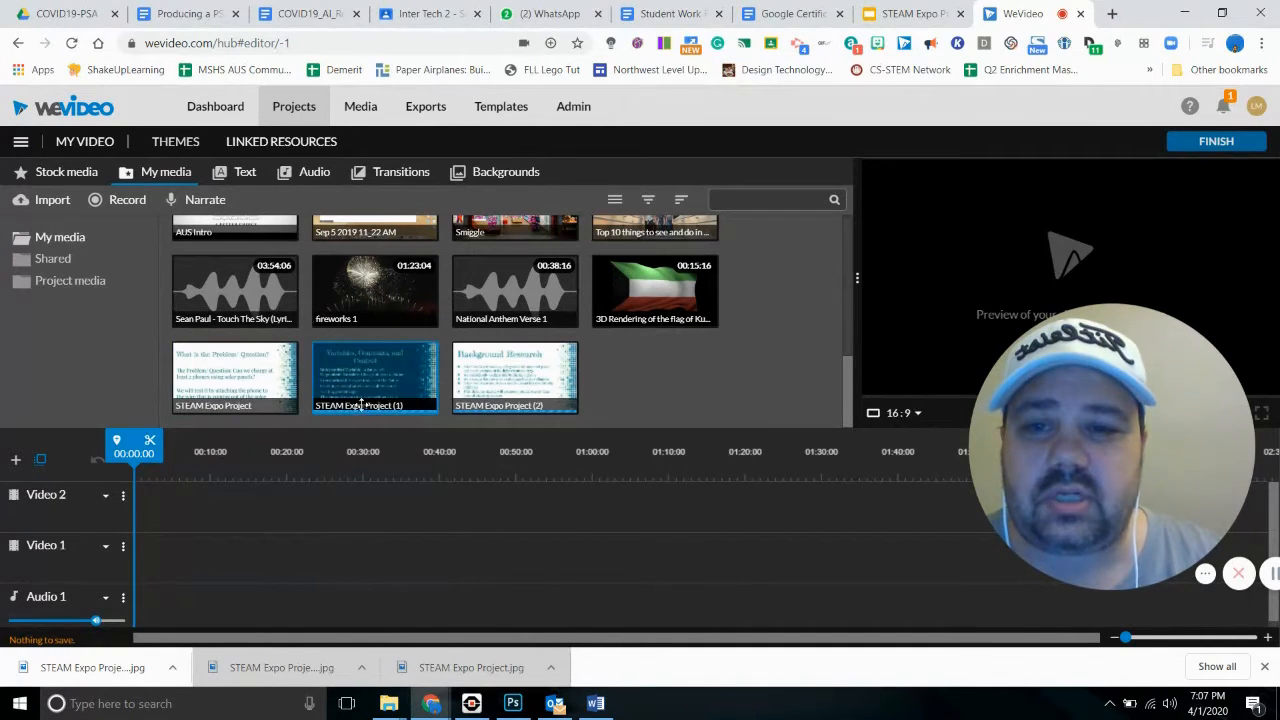
left_click(495, 407)
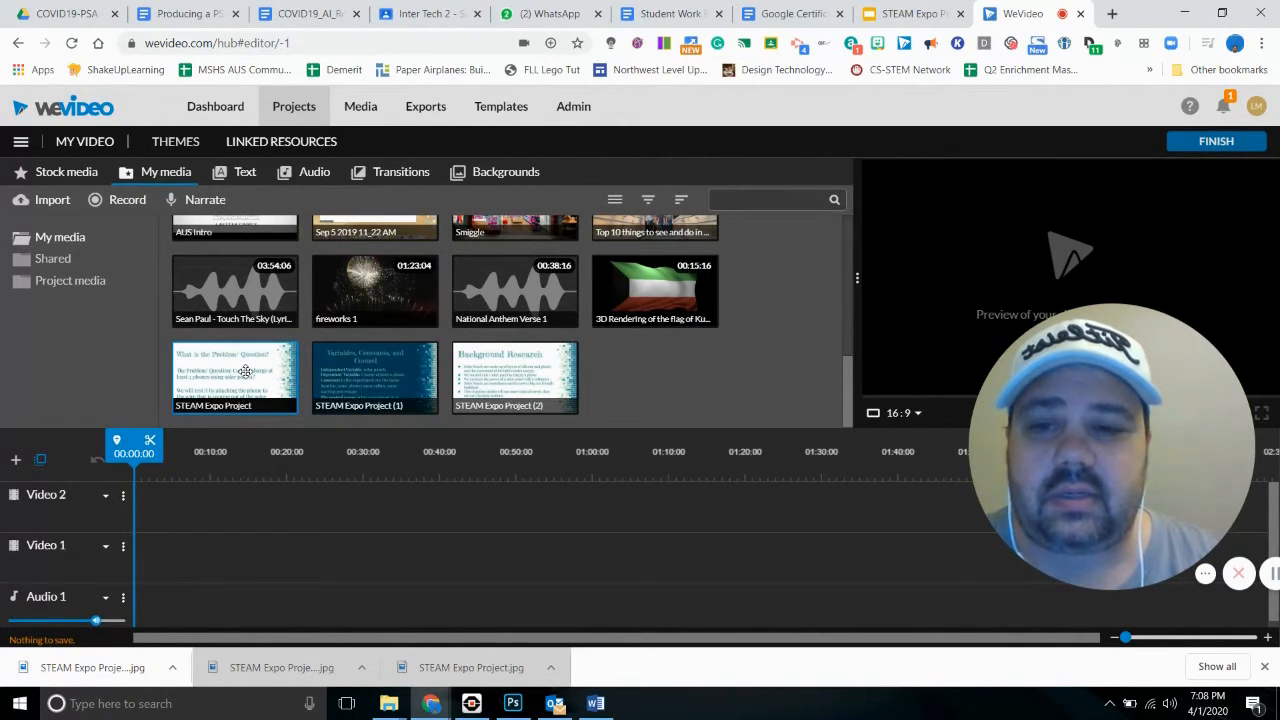
Step: Place the STEAM Expo Project image at the start of the Video 2 track and extend it to about 13 seconds
left_click_drag(245, 372, 155, 507)
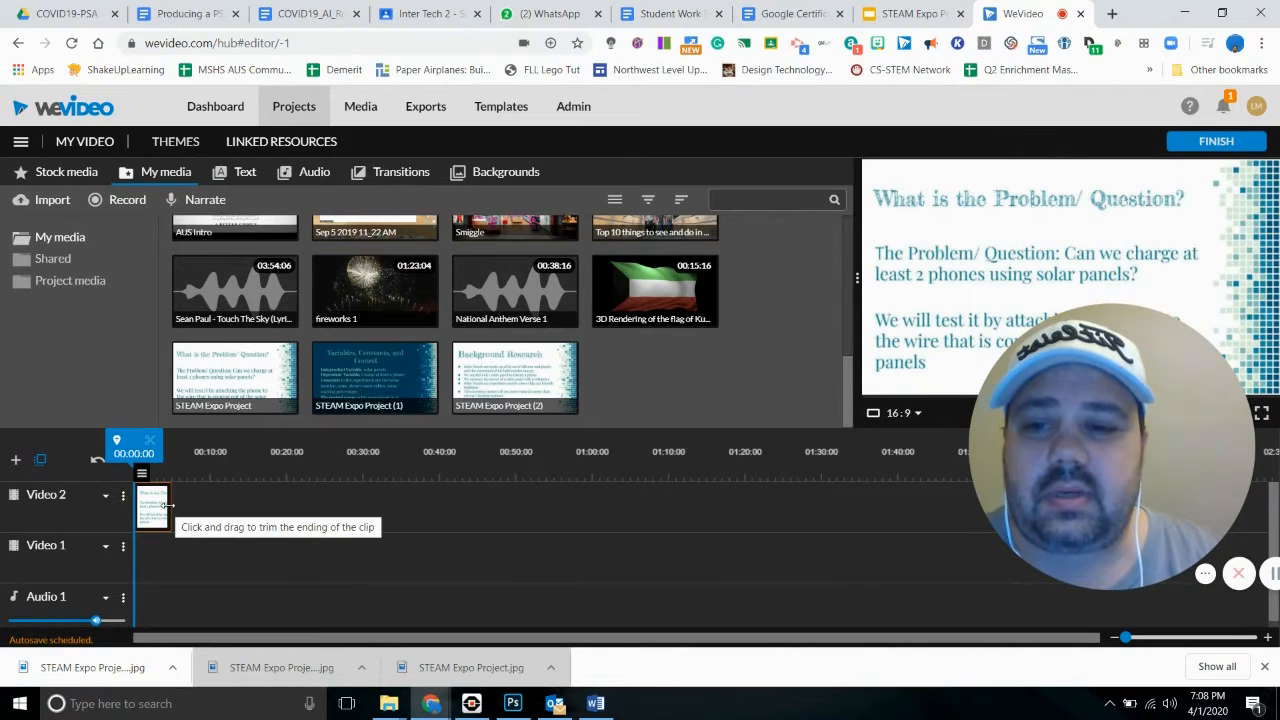
left_click_drag(165, 506, 236, 507)
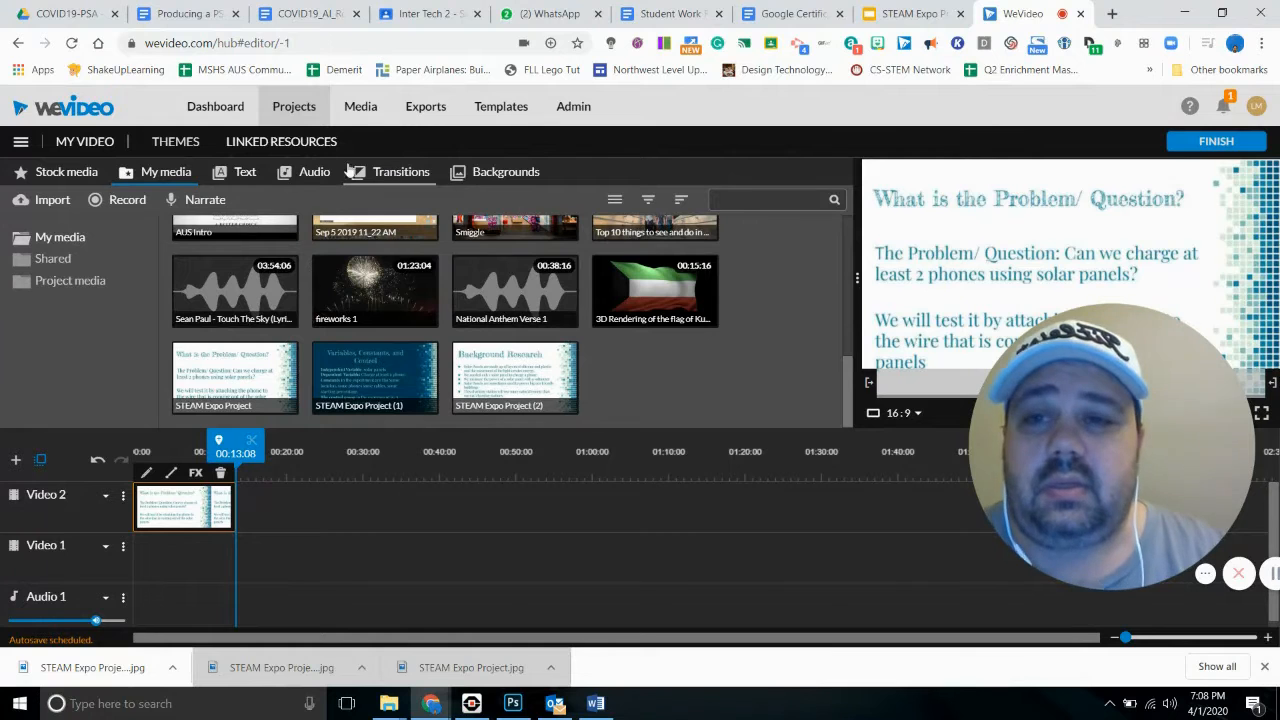
Step: Insert the Shoppe - Title motion text at the start of Video 2, with the slide clip directly after it
left_click(240, 176)
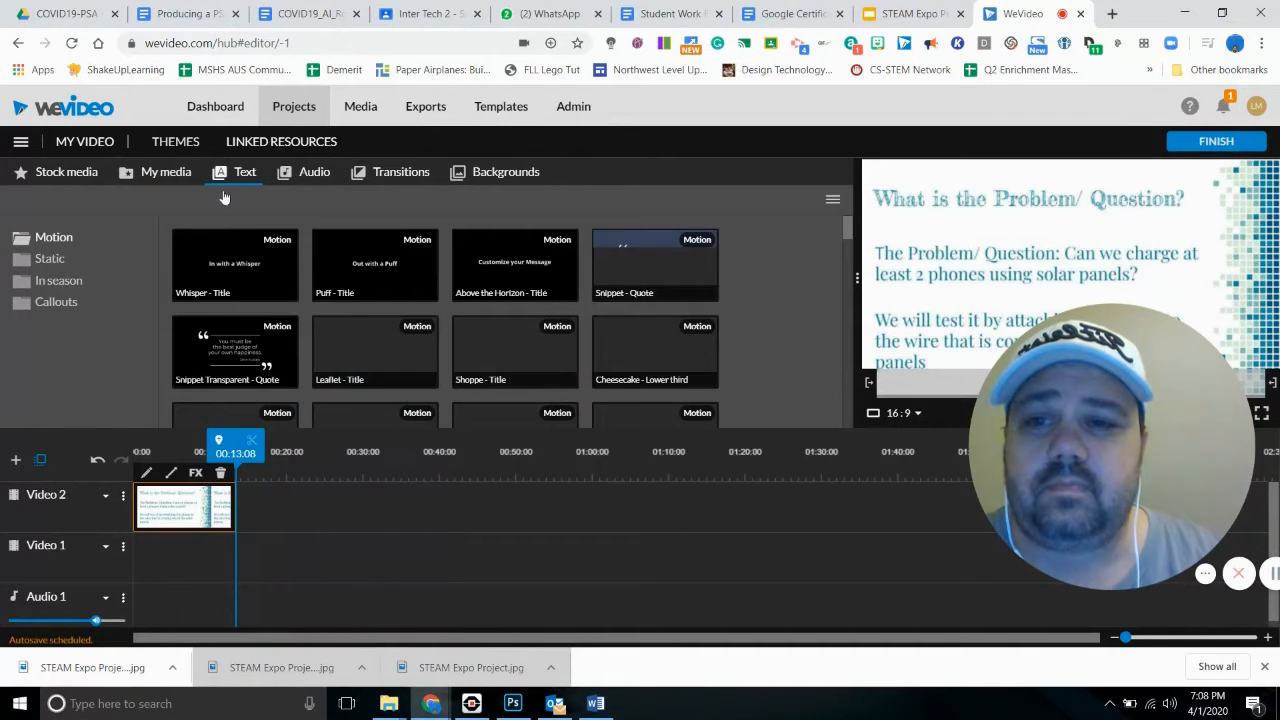
scroll(516, 332, "down", 2)
scroll(516, 332, "up", 2)
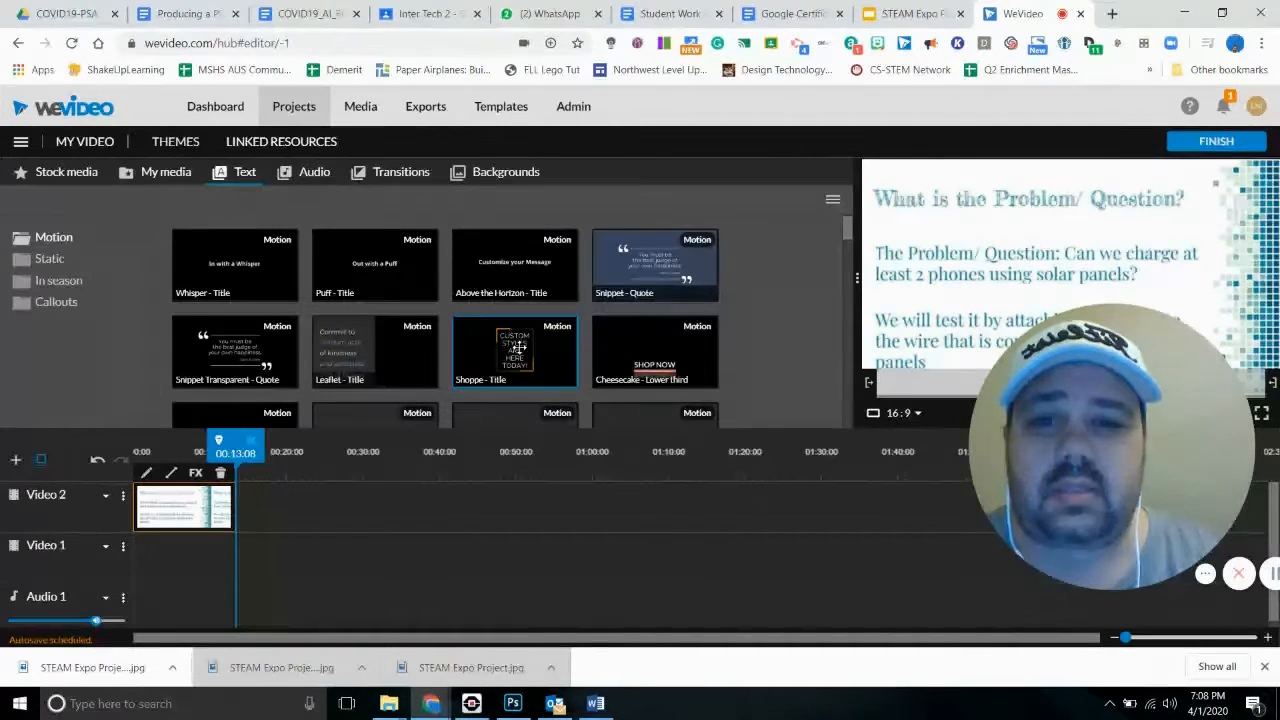
left_click_drag(514, 345, 236, 504)
left_click(198, 495)
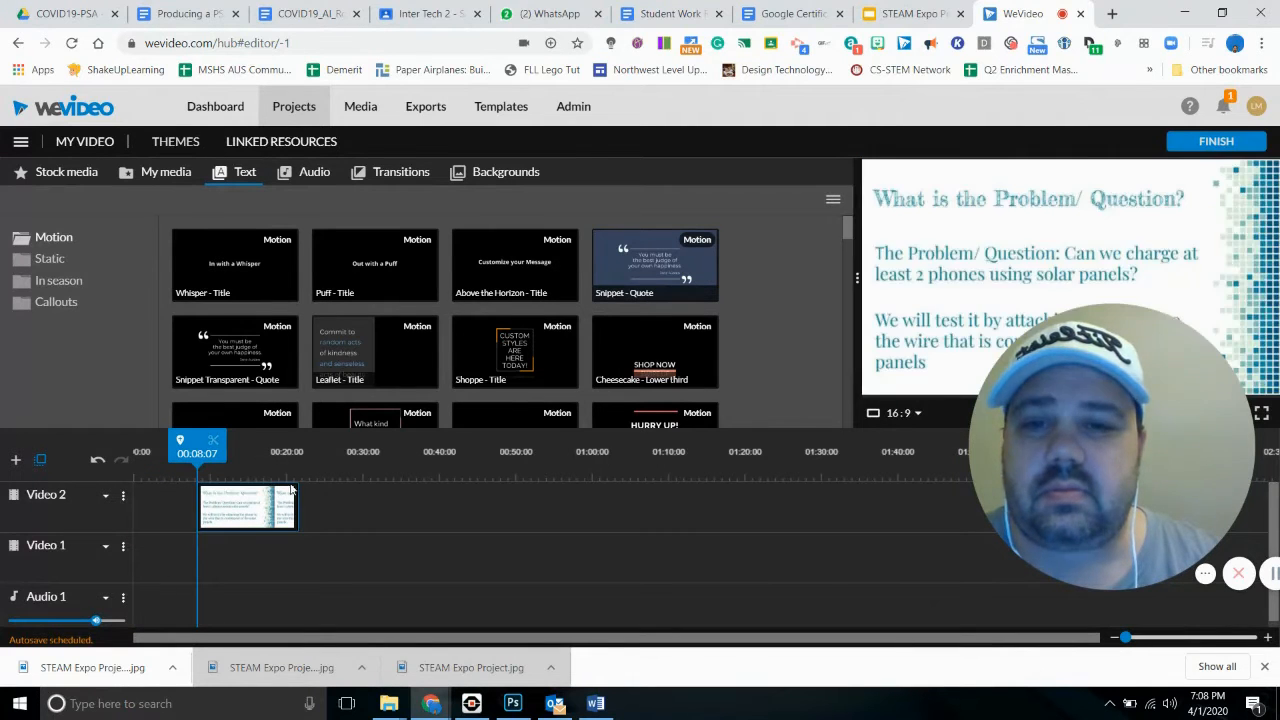
mouse_move(155, 506)
left_mouse_down()
mouse_move(176, 497)
mouse_move(151, 495)
left_mouse_up()
left_click_drag(245, 503, 210, 502)
left_click(157, 501)
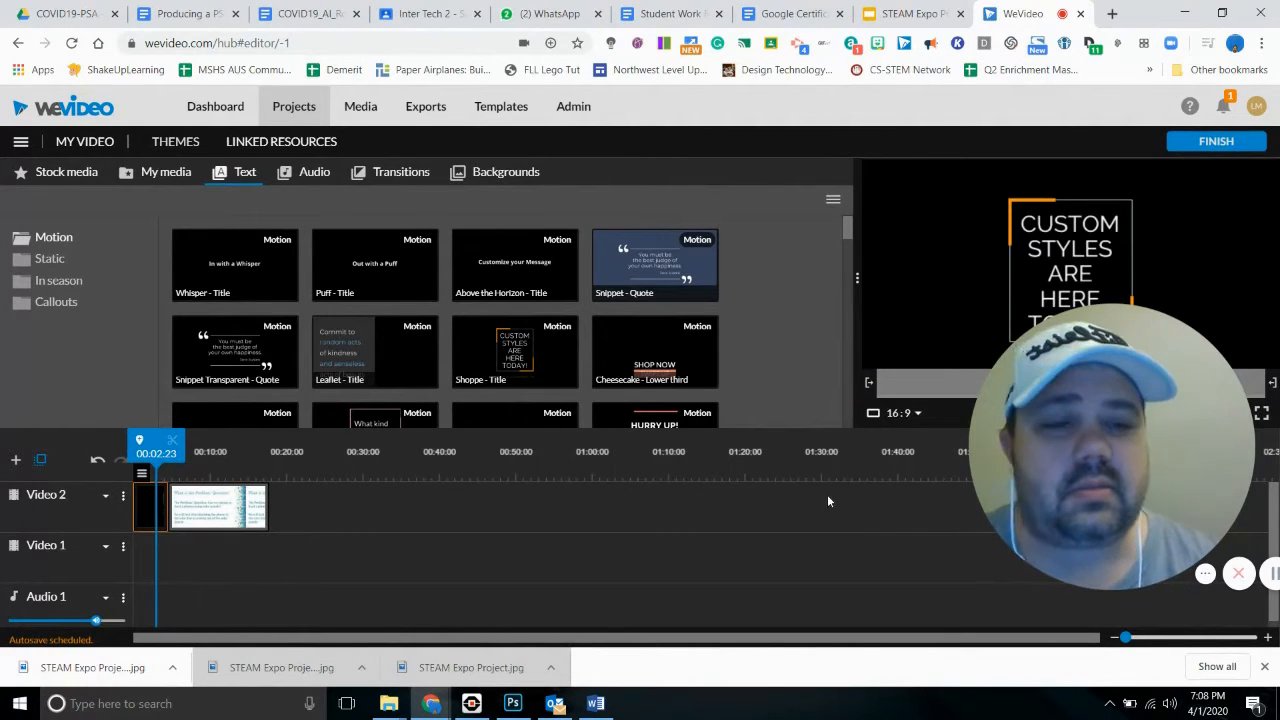
Step: Change the first three words of the Shoppe title to "My", "STEAM" and "project"
left_click_drag(1194, 360, 814, 366)
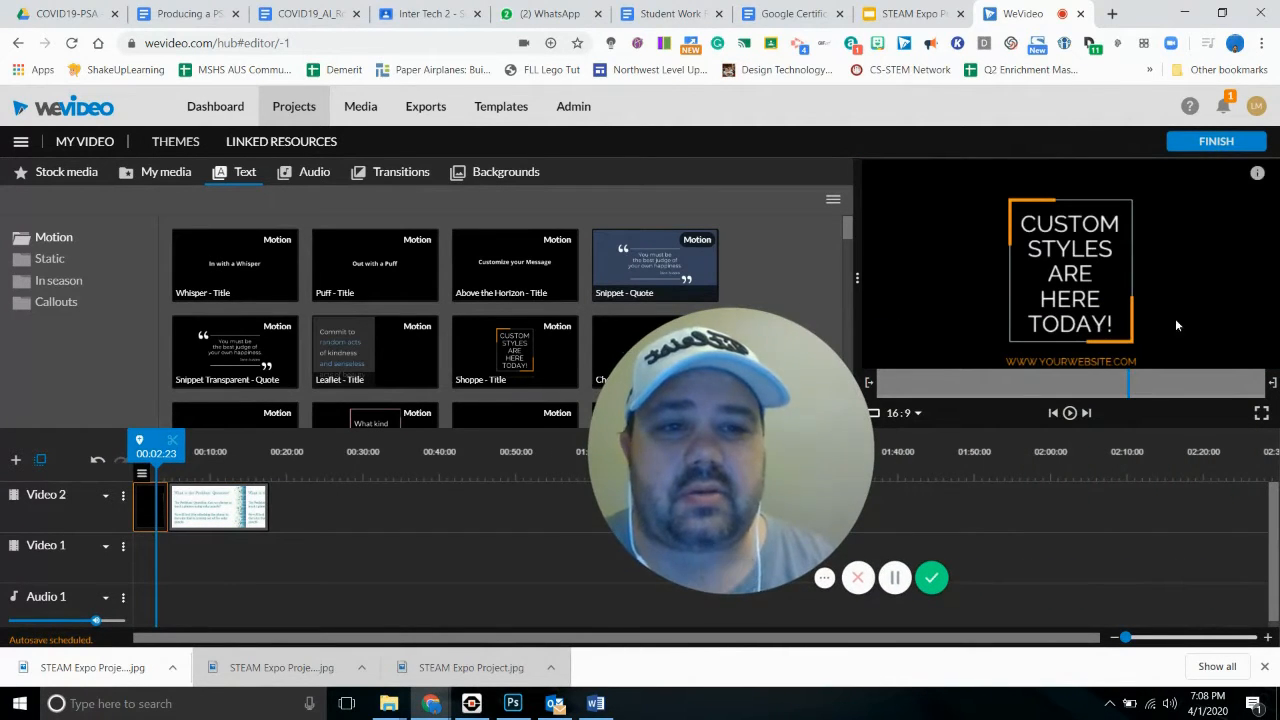
double_click(148, 513)
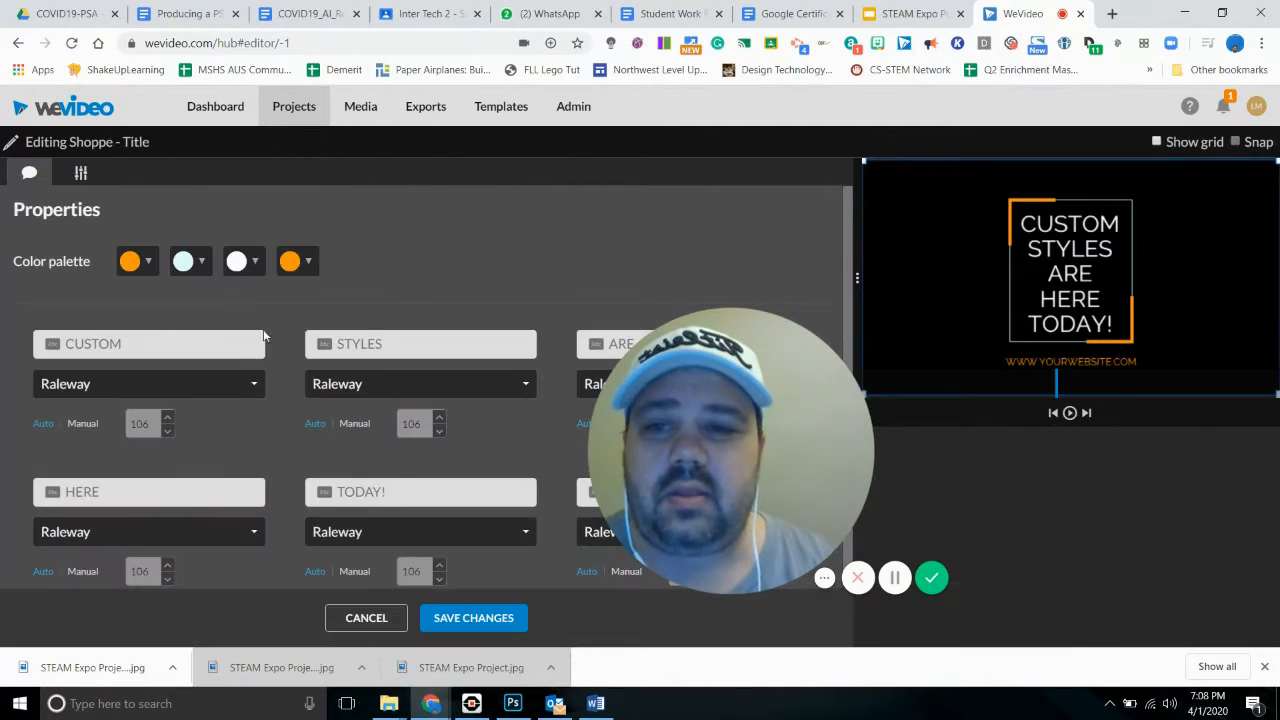
left_click(90, 341)
type("Mr")
key("BackSpace")
type("y")
left_click(415, 343)
type("STEAM")
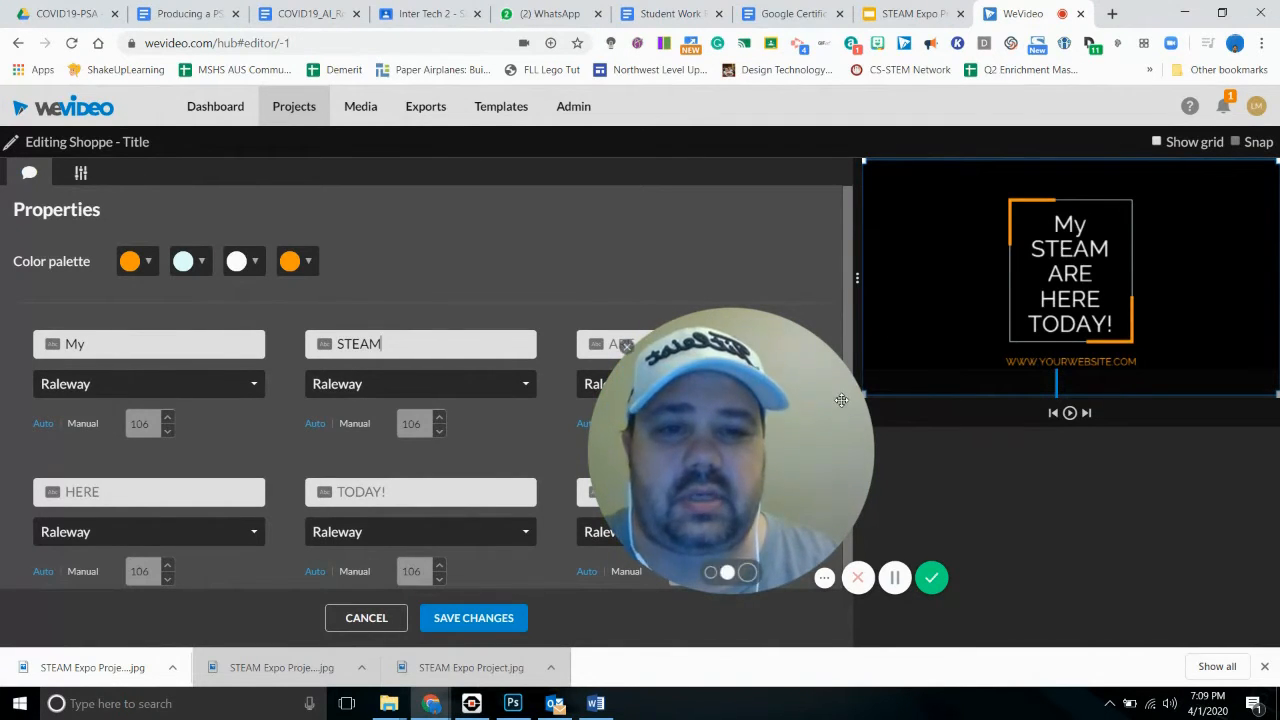
left_click_drag(841, 400, 1147, 447)
left_click(631, 344)
type("P")
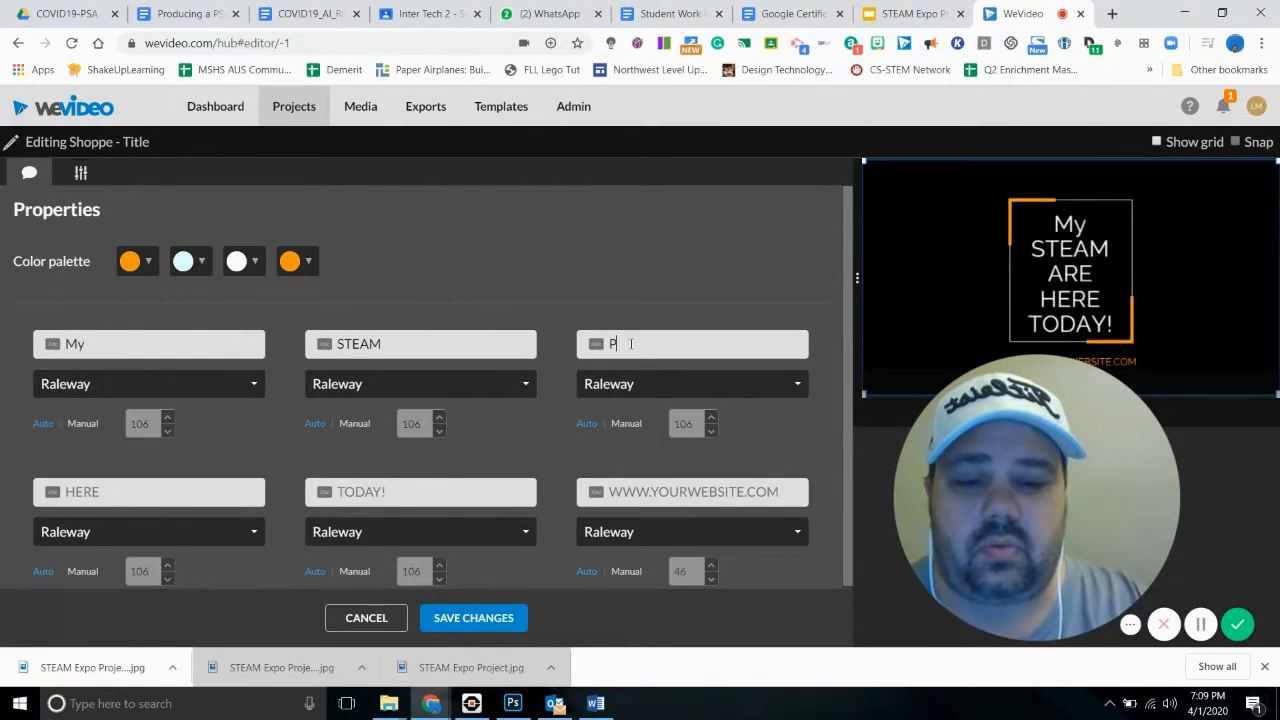
key("BackSpace")
type("project")
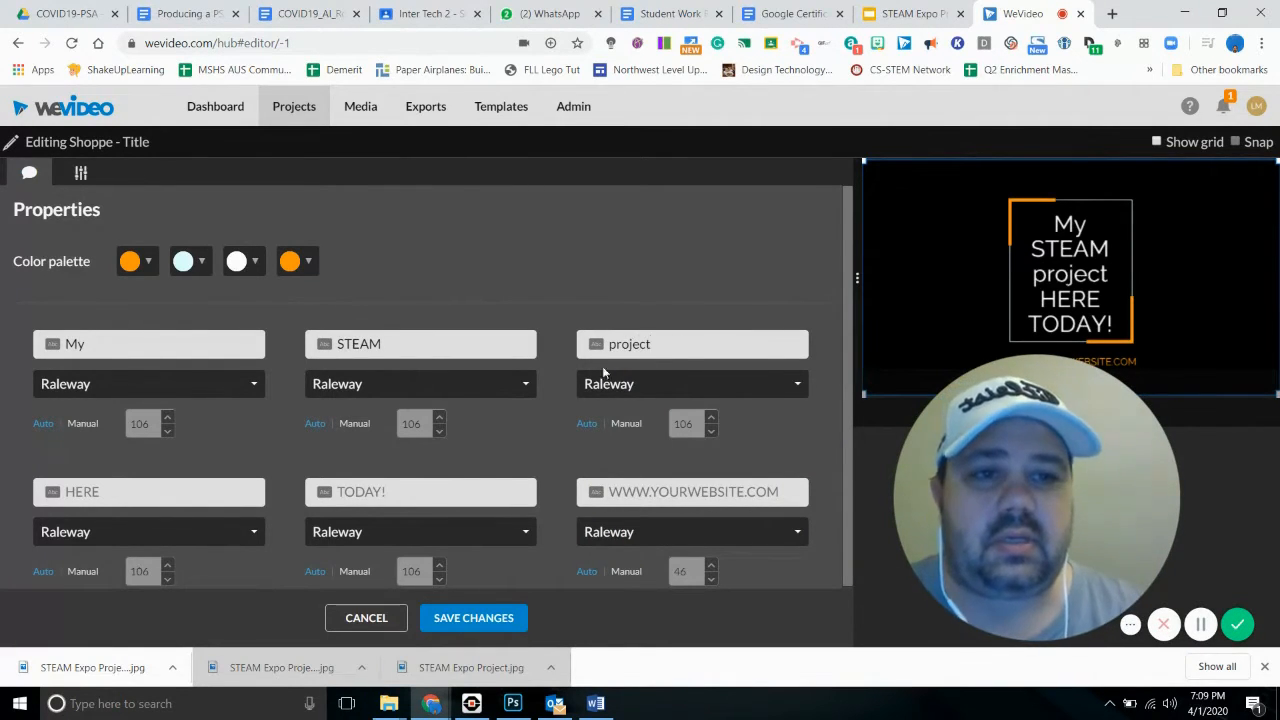
Step: Set the title's fourth word to "By" and its fifth to the presenter's name, and save the changes
left_click(134, 496)
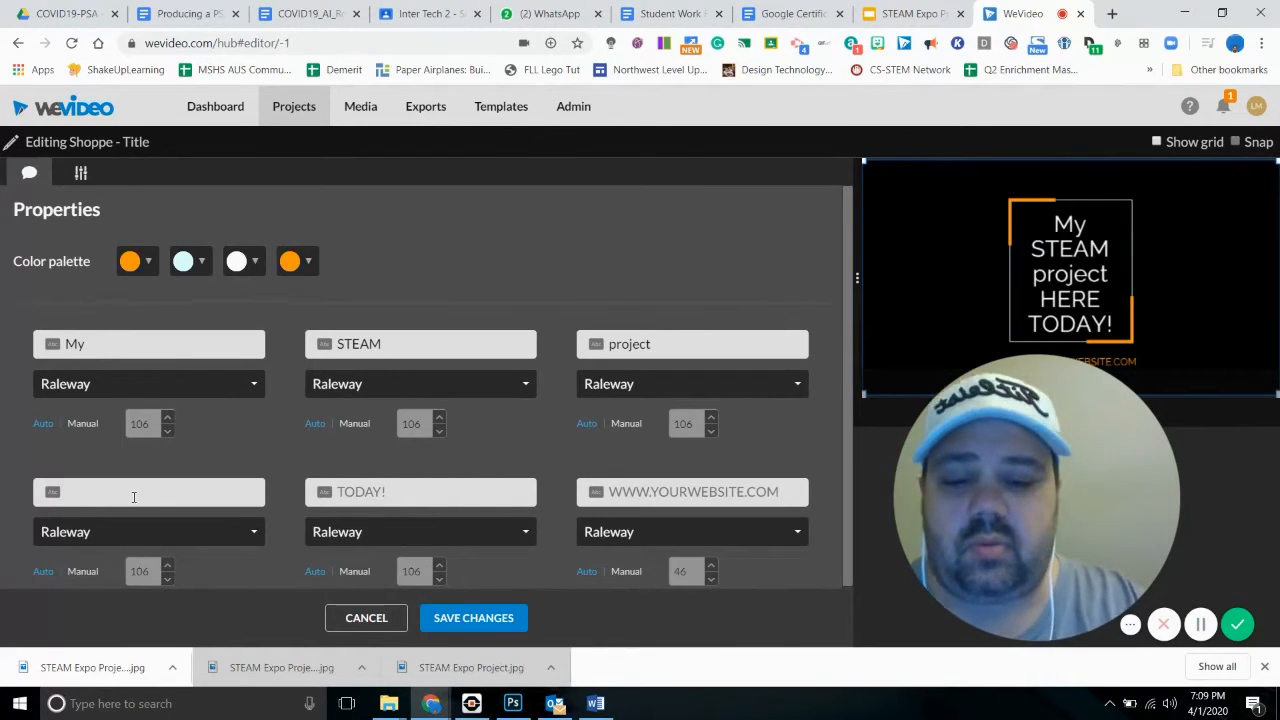
type("M")
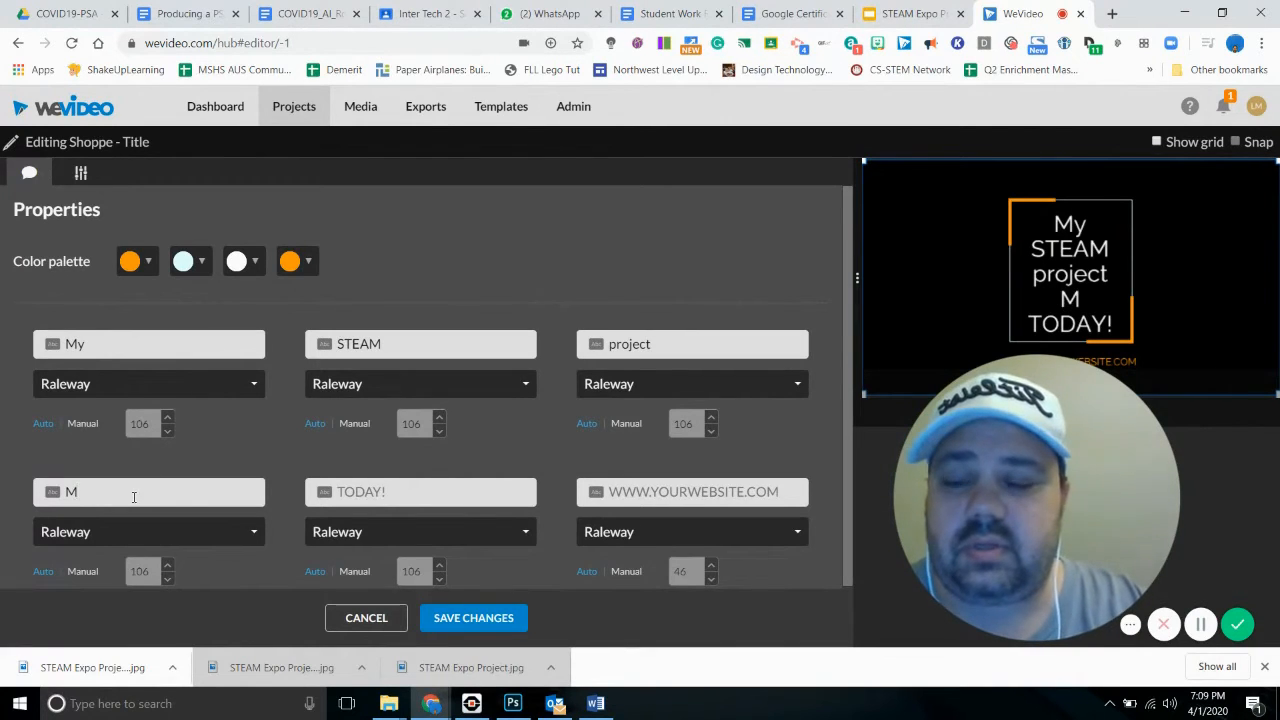
type("By")
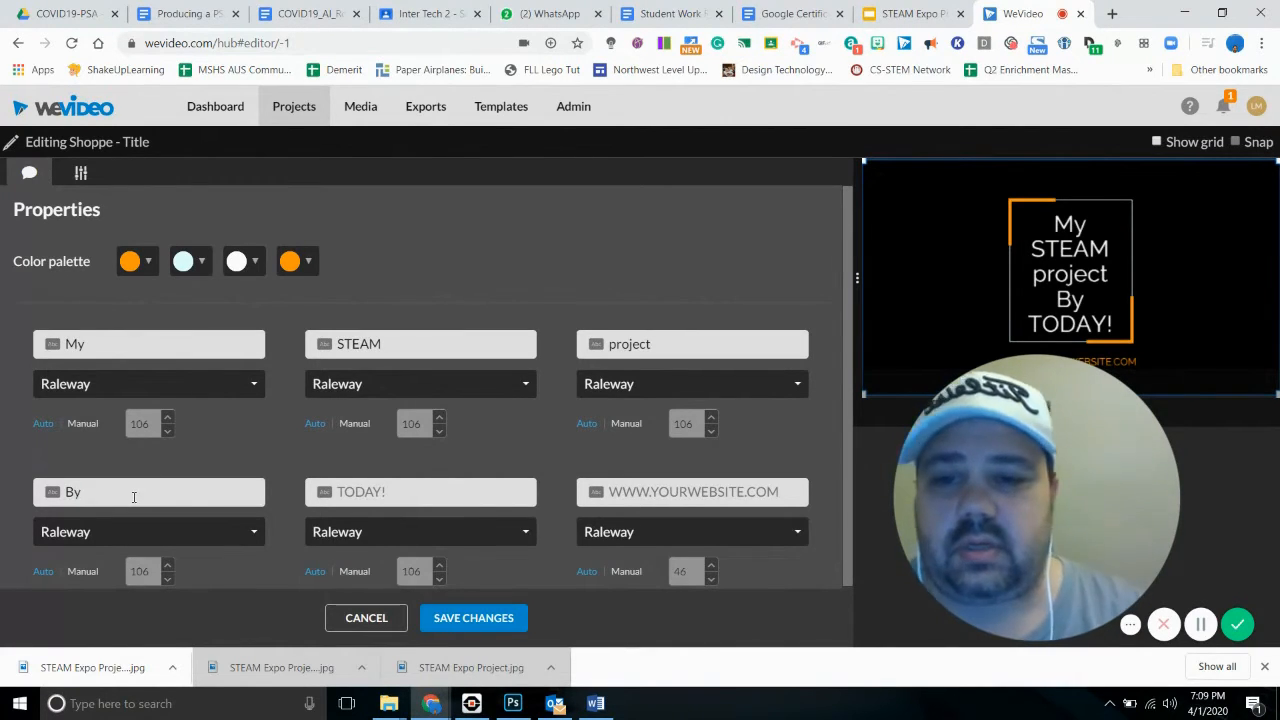
left_click(416, 497)
type("Mr")
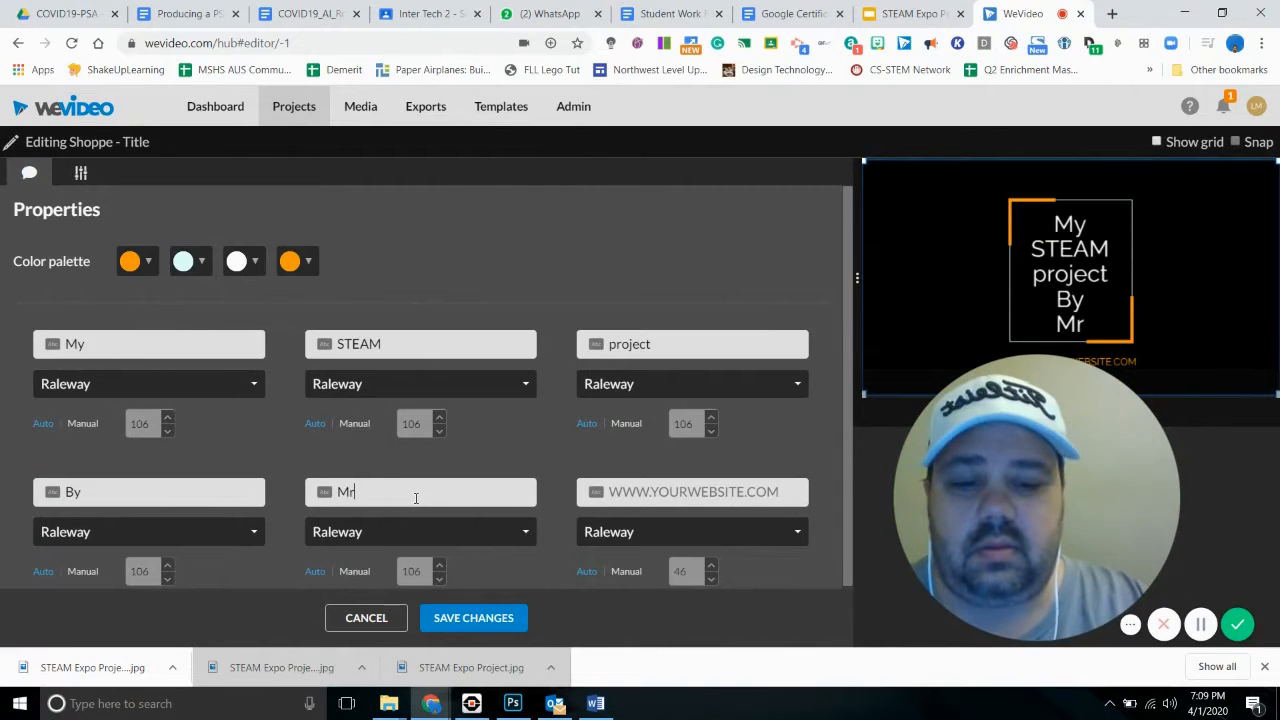
type(". M")
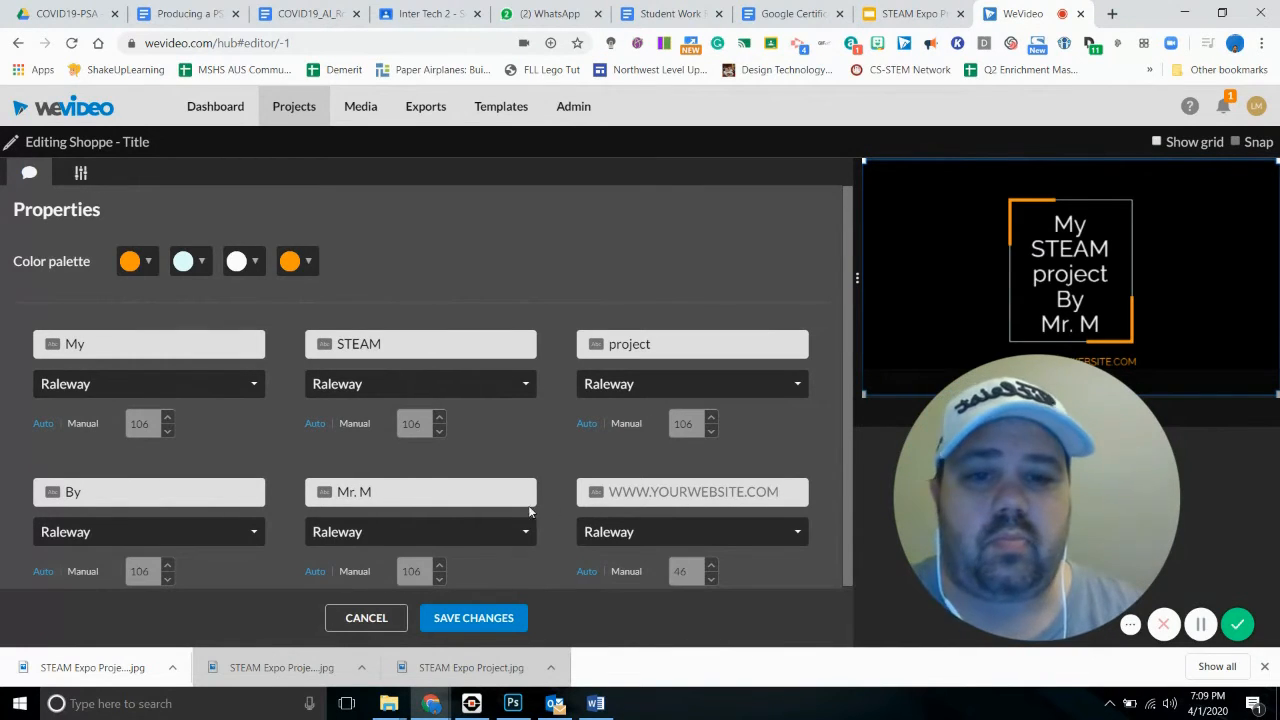
left_click(734, 492)
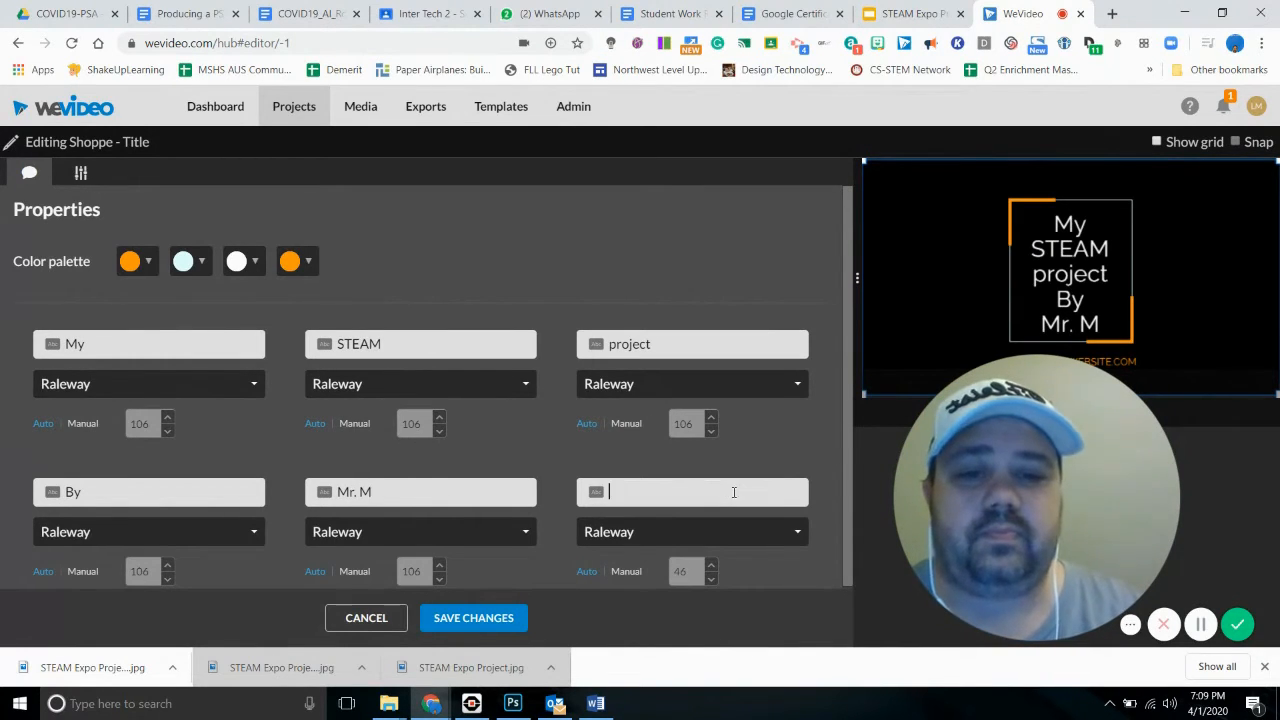
left_click(495, 617)
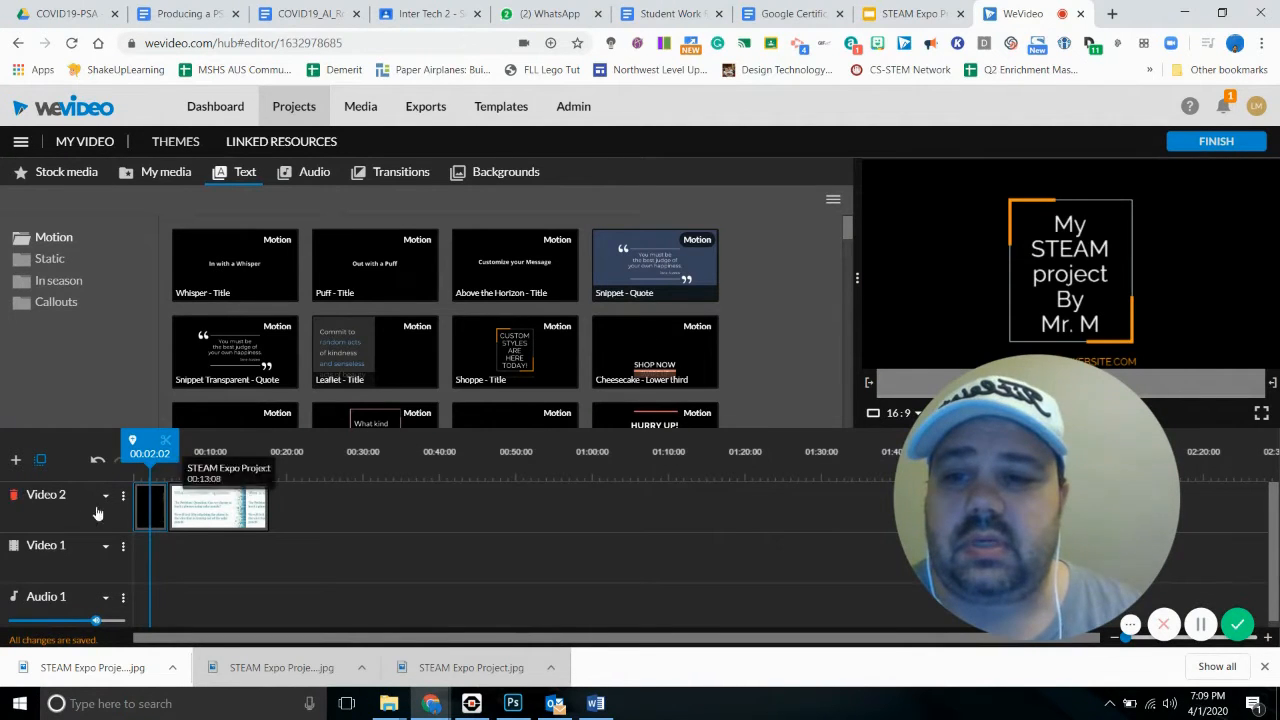
Step: Replace the website line of the Shoppe title with "April 10, 2020" and save the changes
double_click(146, 505)
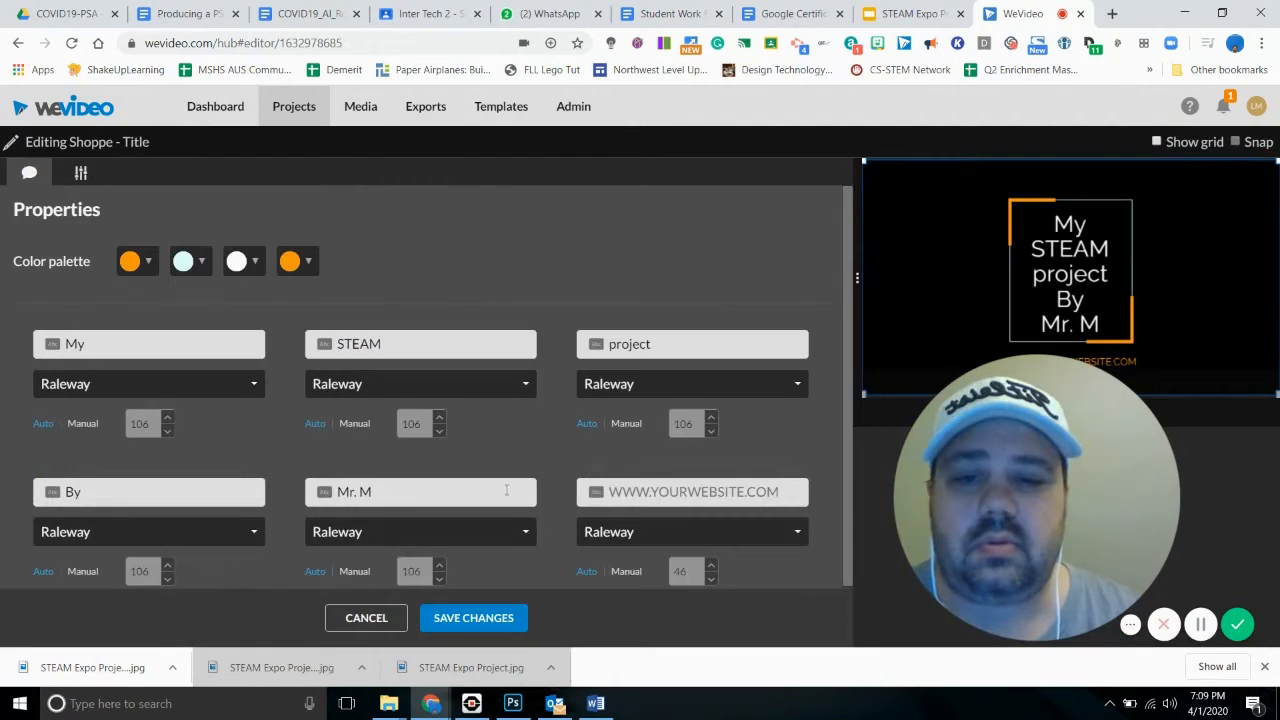
left_click(682, 496)
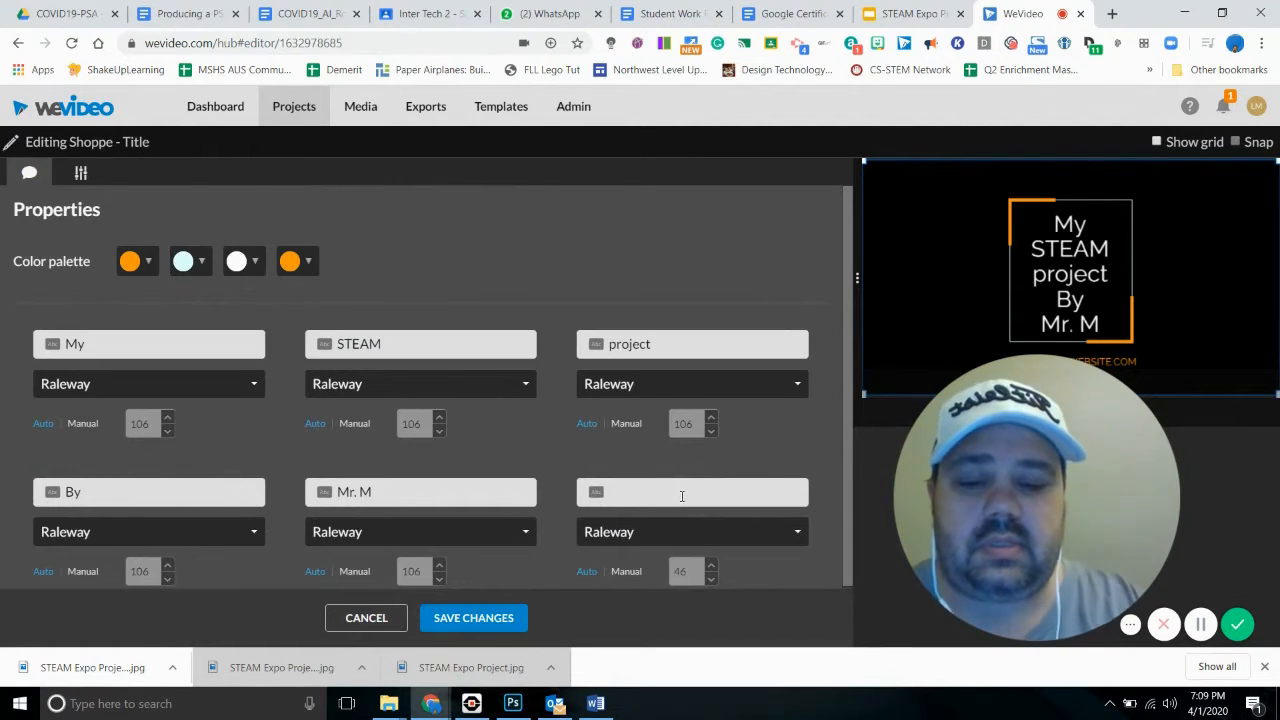
type("A")
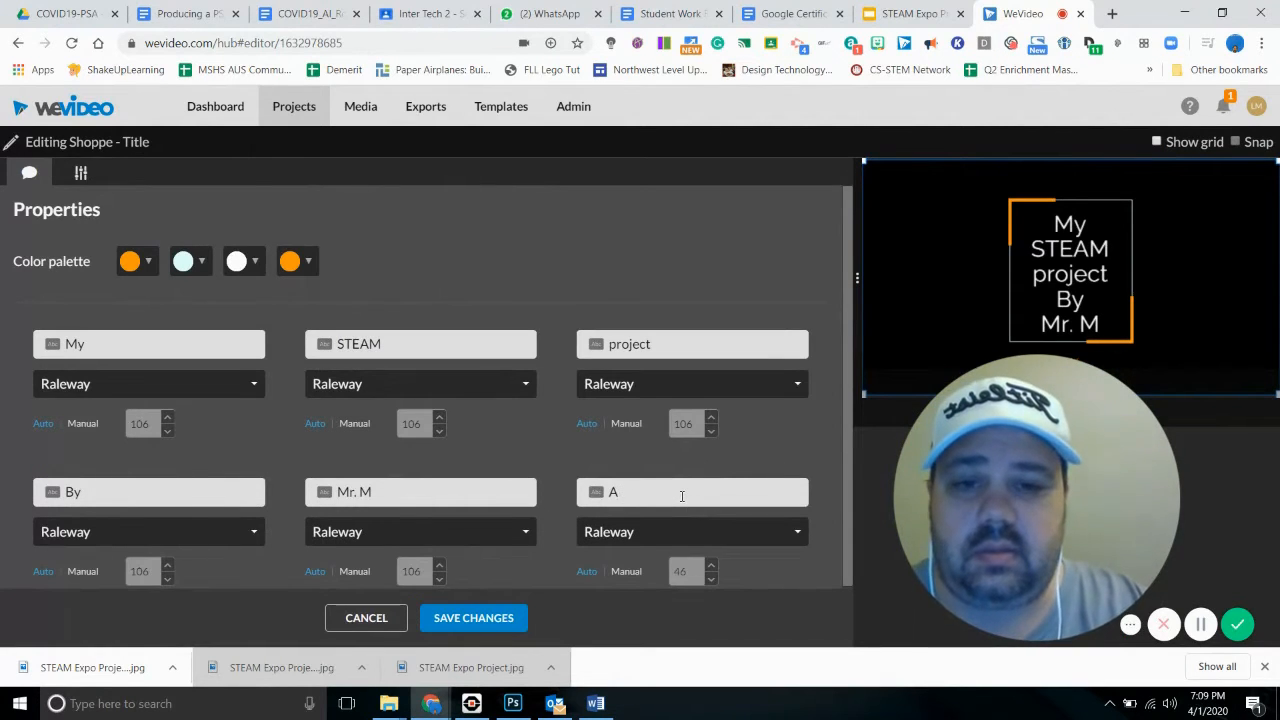
type("pril 10, 2020")
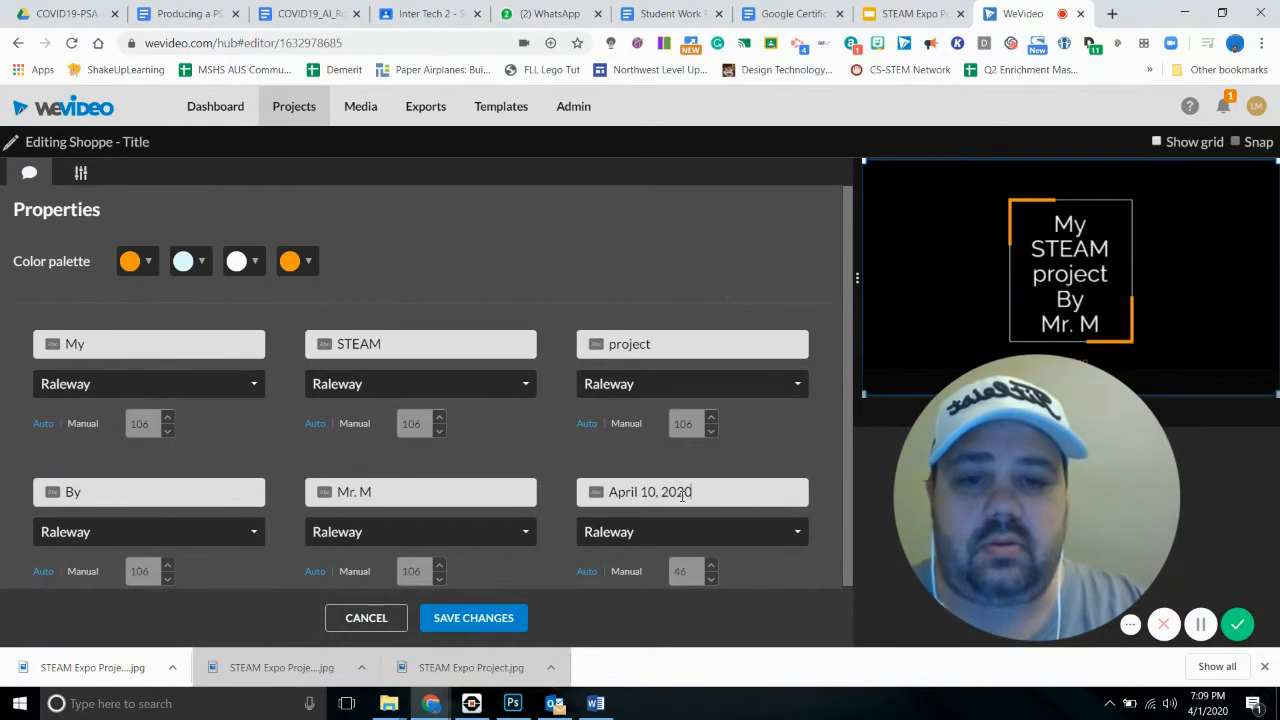
left_click(461, 620)
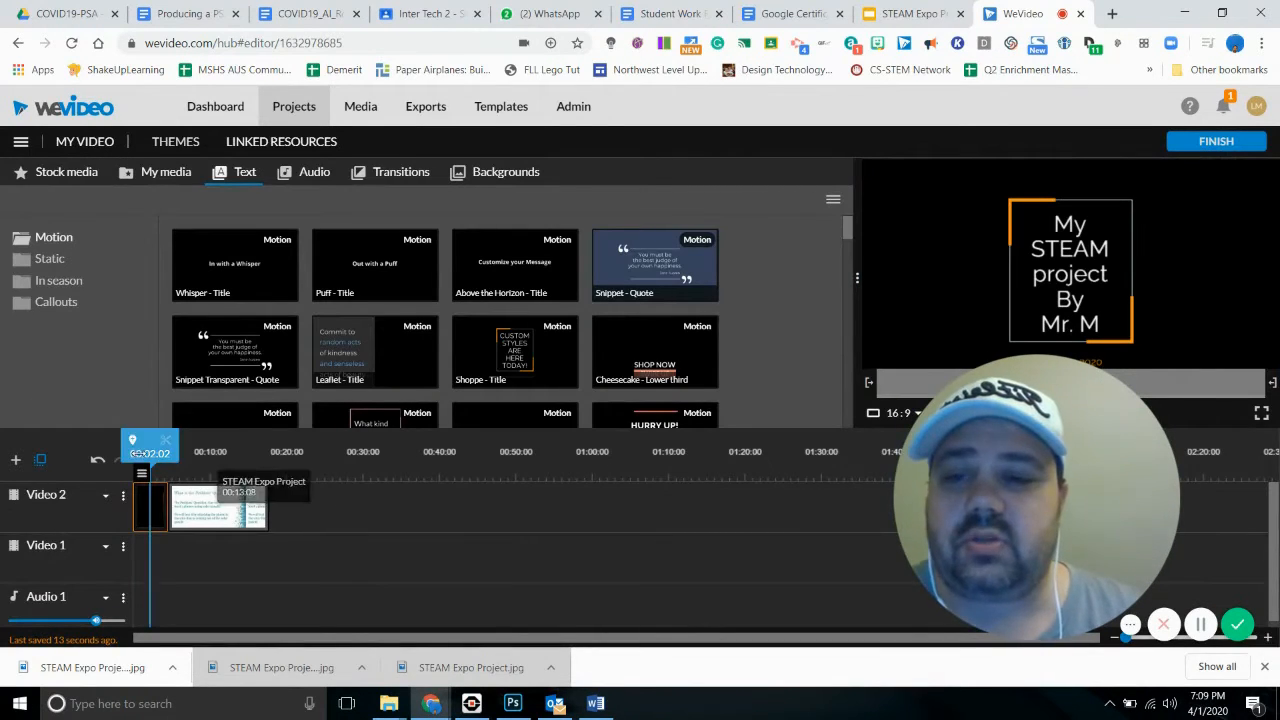
Step: Add a standard transition between the title and the slide clip on Video 2, and return the playhead to the start
mouse_move(209, 507)
left_mouse_down()
mouse_move(241, 507)
mouse_move(211, 507)
left_mouse_up()
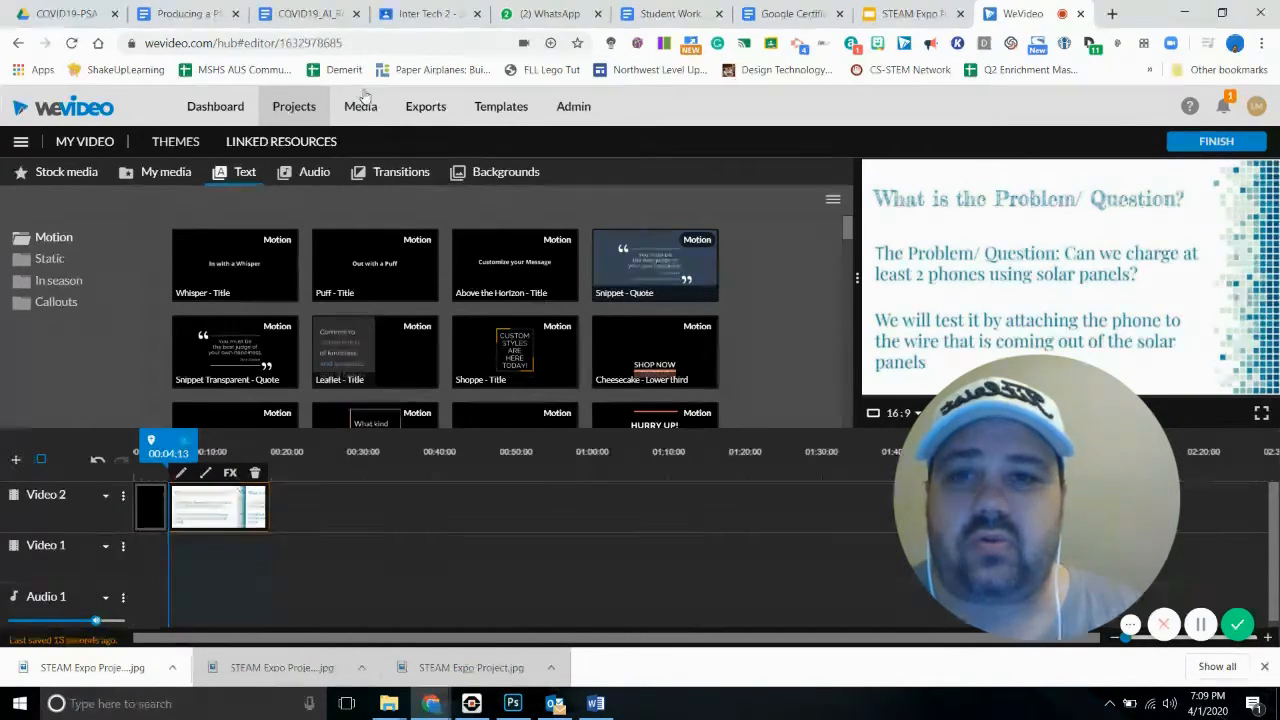
left_click(392, 174)
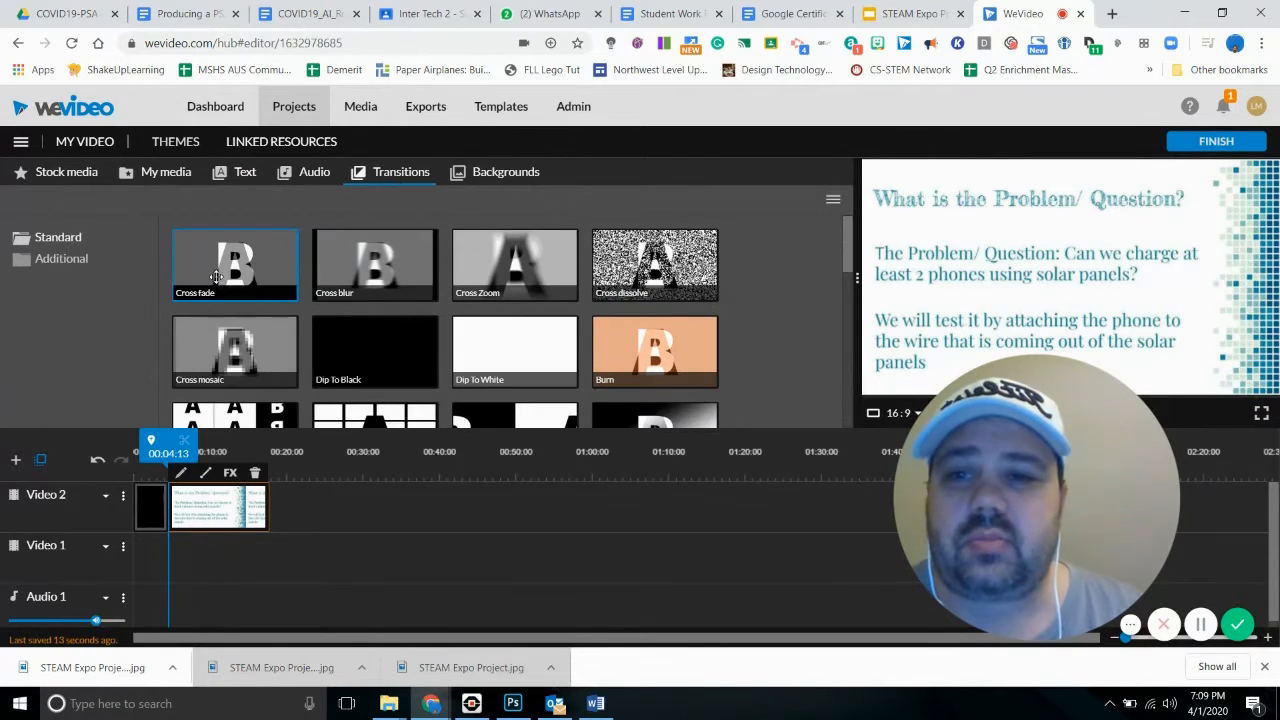
left_click_drag(191, 376, 180, 510)
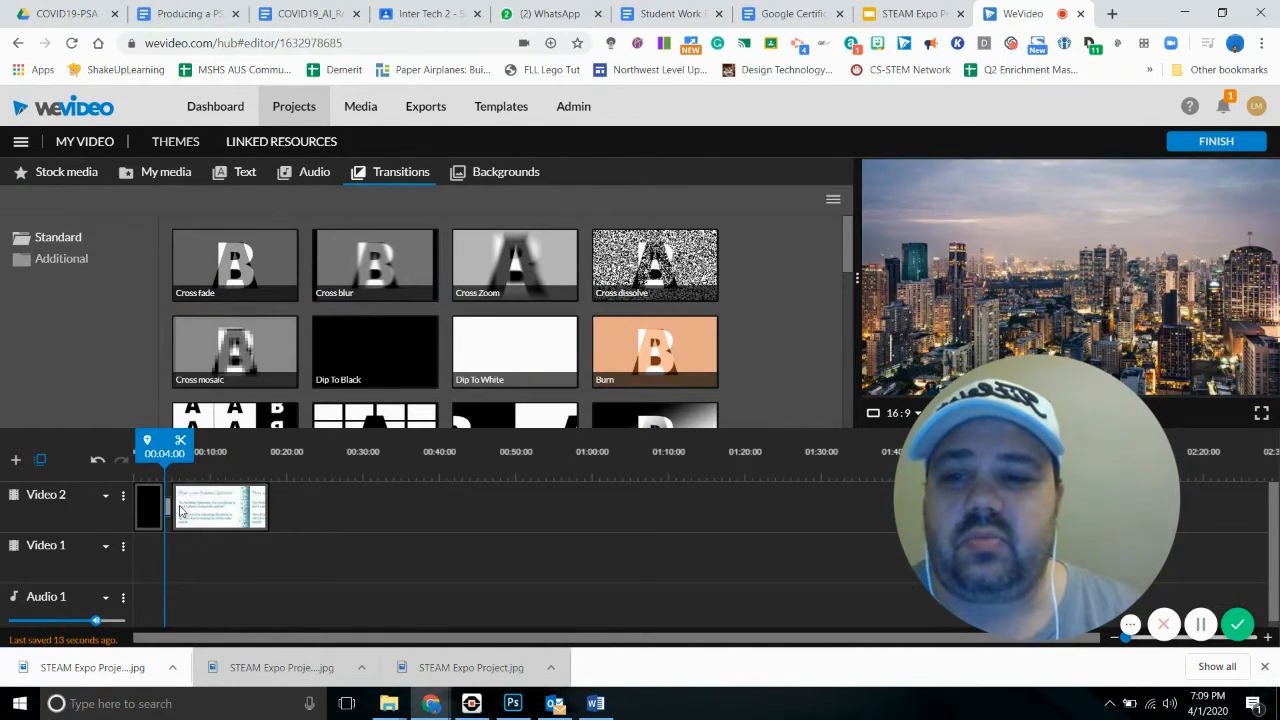
left_click_drag(160, 450, 120, 440)
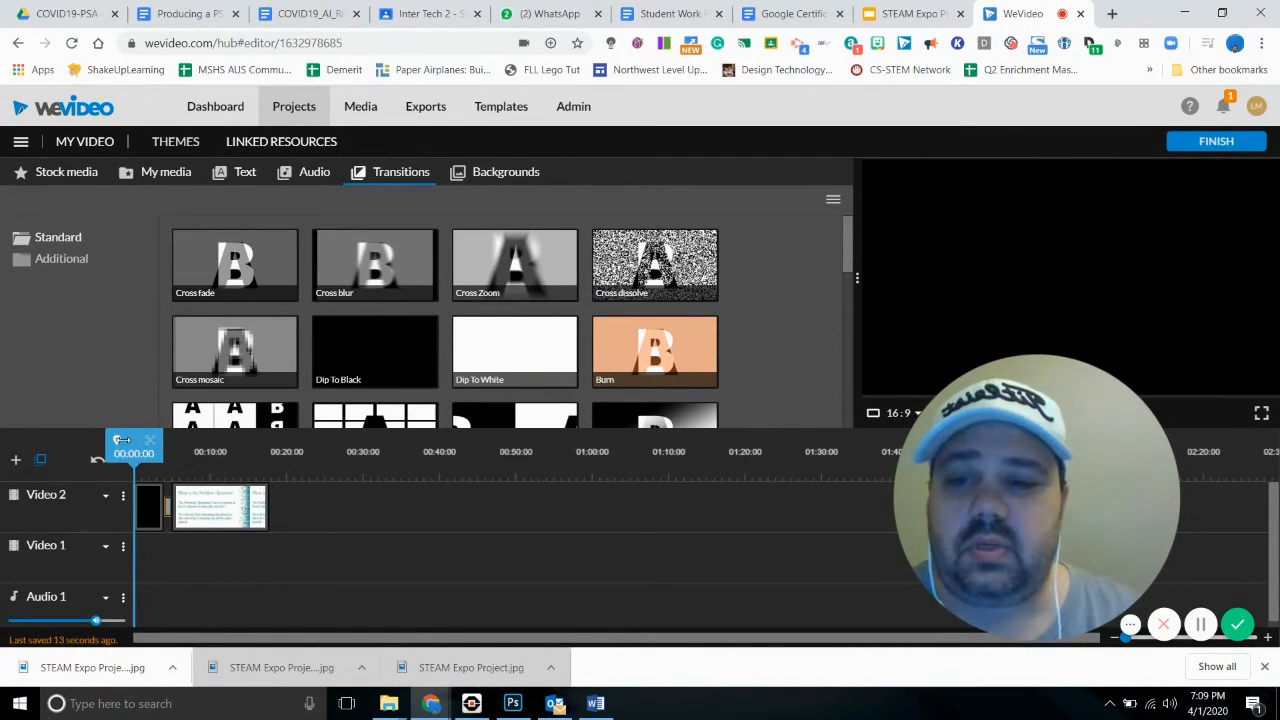
Step: Play the video from the title through its transition into the first slide, and pause on the slide
key("space")
left_click_drag(1088, 457, 802, 421)
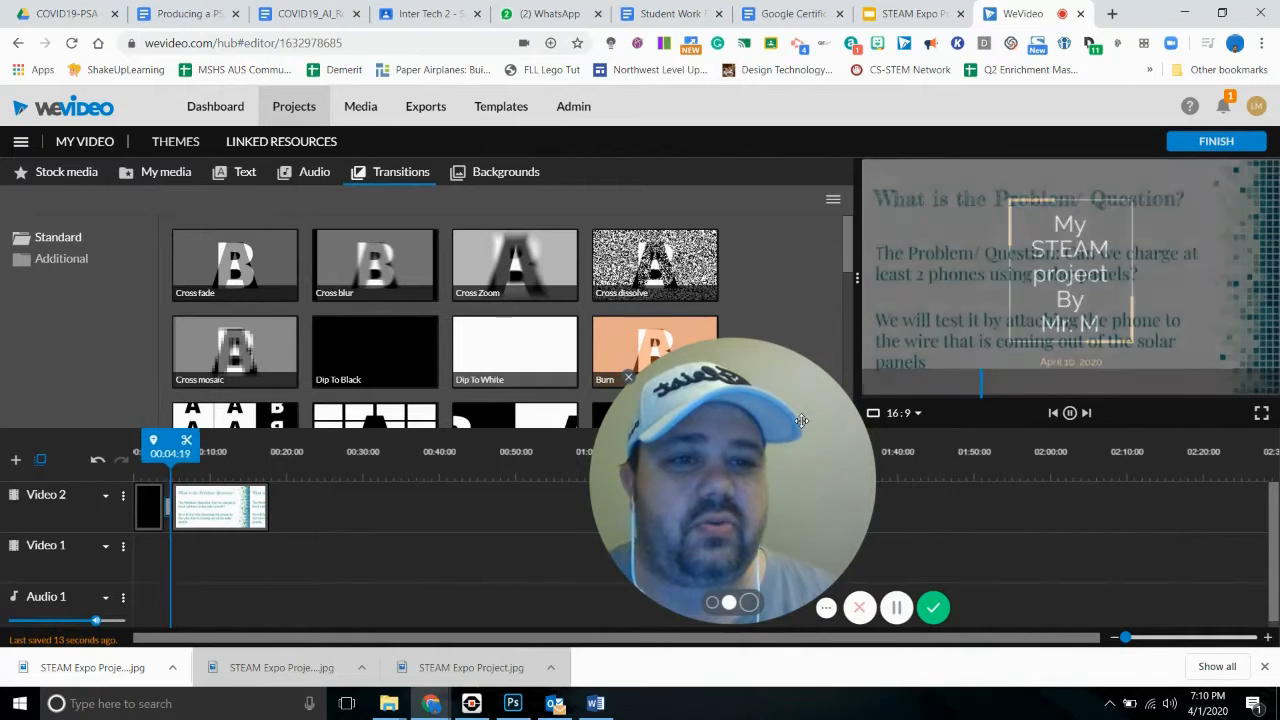
key("space")
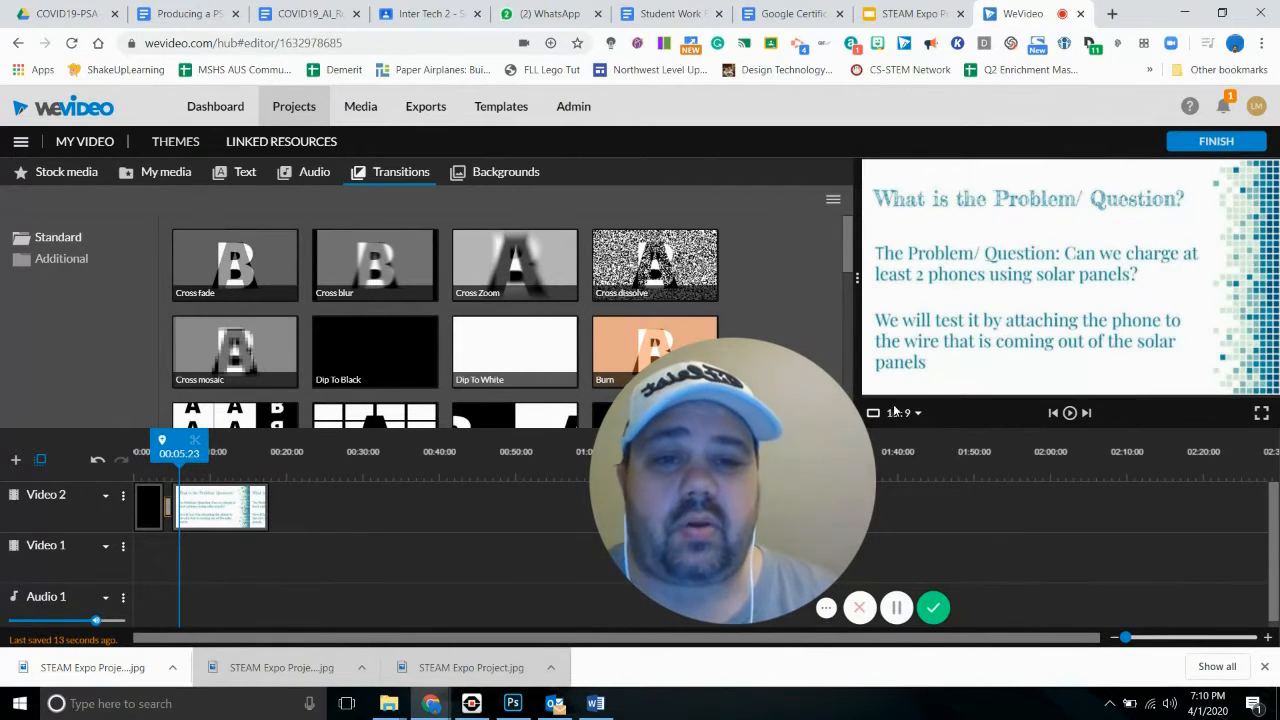
left_click_drag(843, 436, 830, 485)
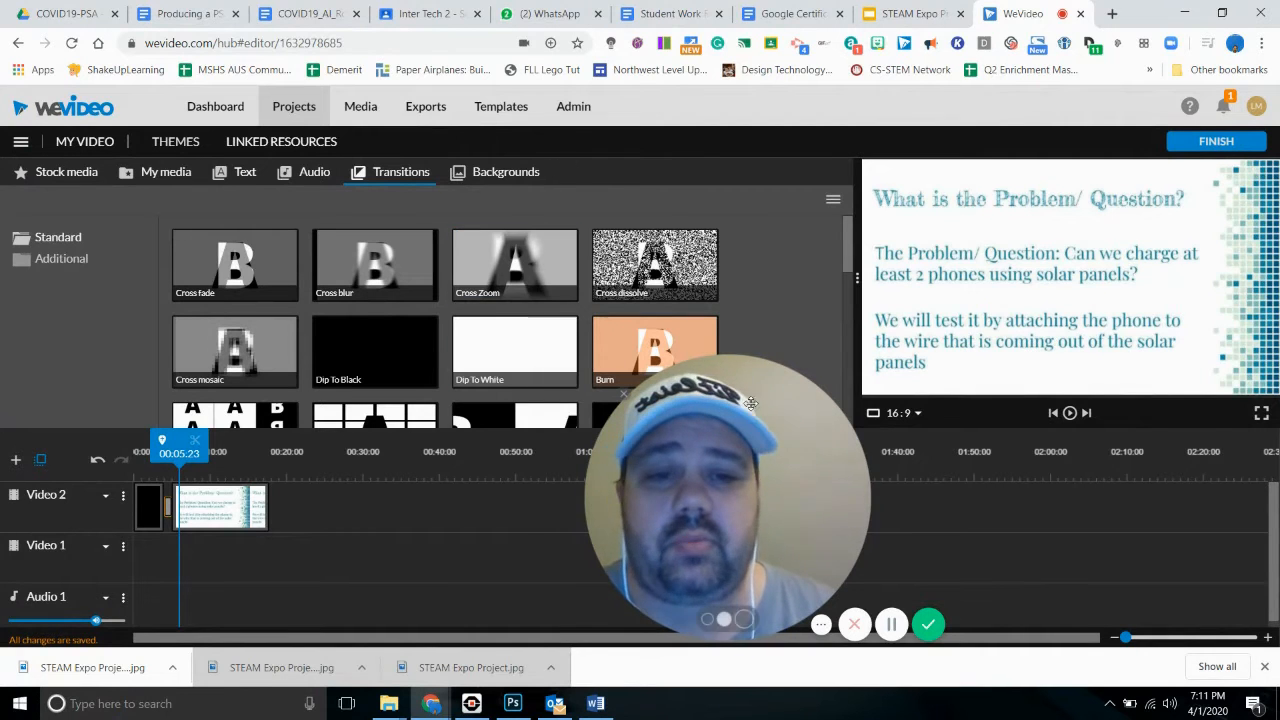
left_click_drag(854, 473, 934, 474)
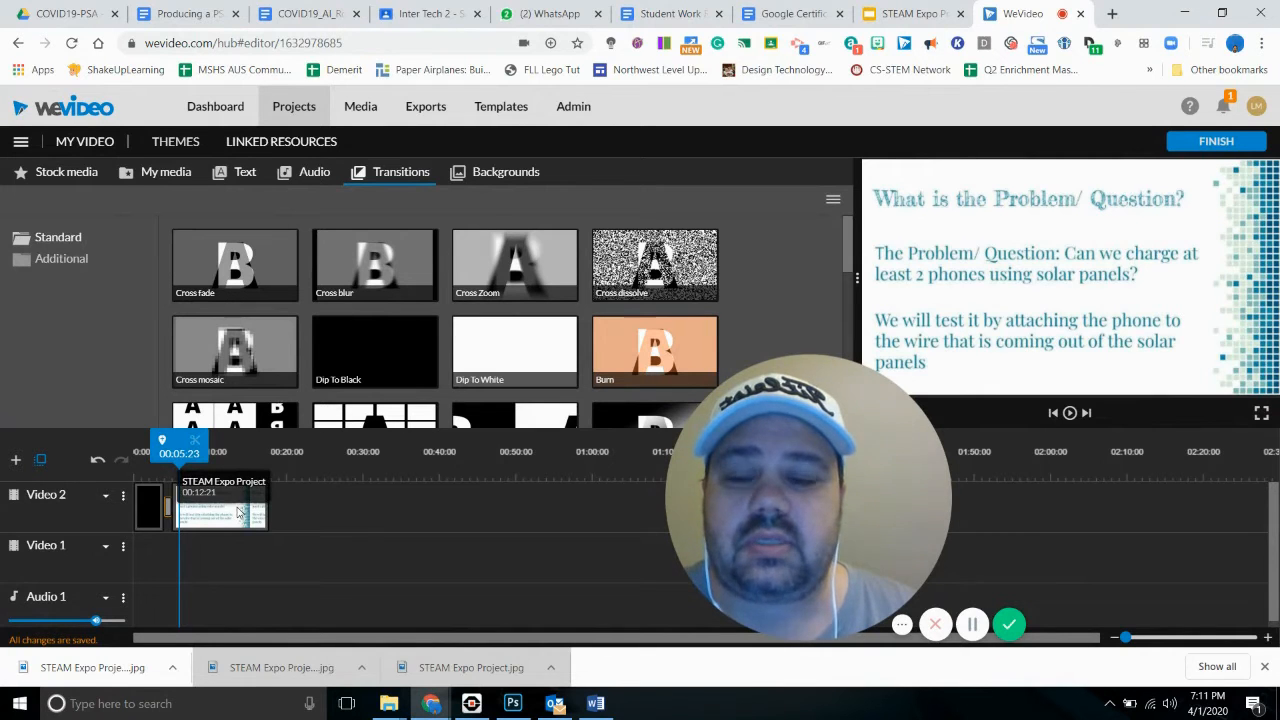
Step: View the recording source options for personal media and close them without choosing one
left_click(311, 177)
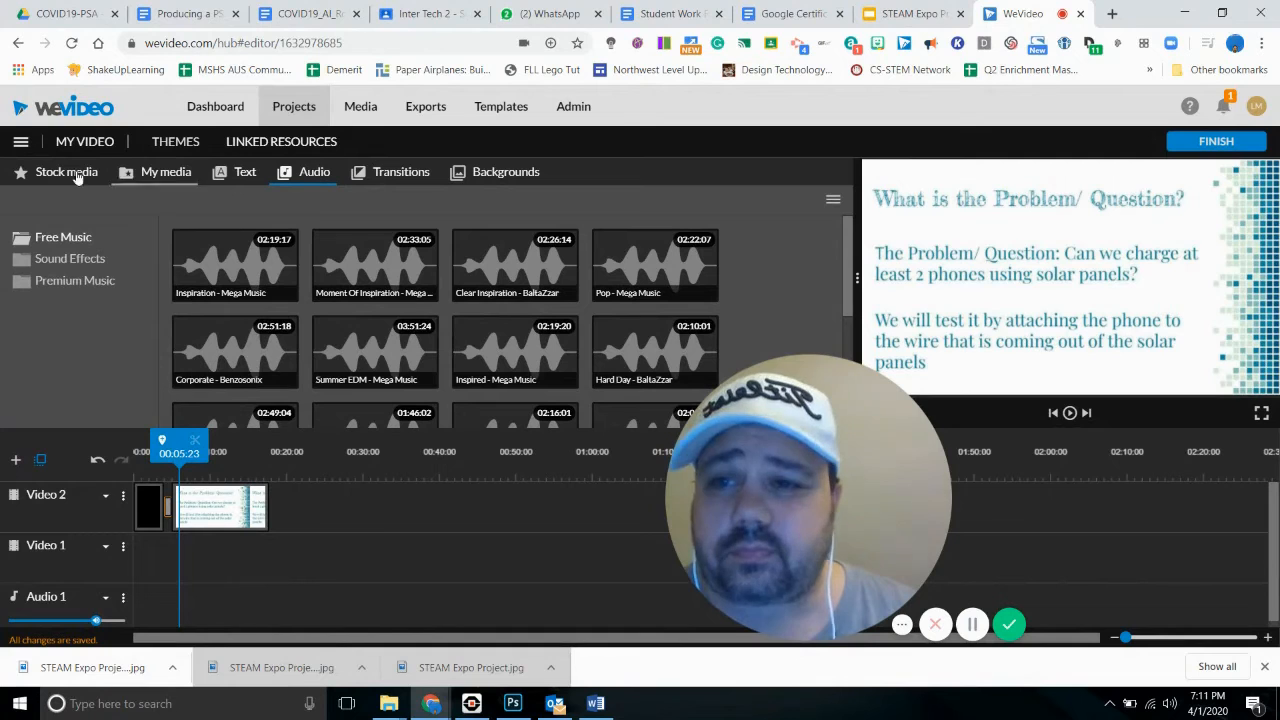
left_click(157, 176)
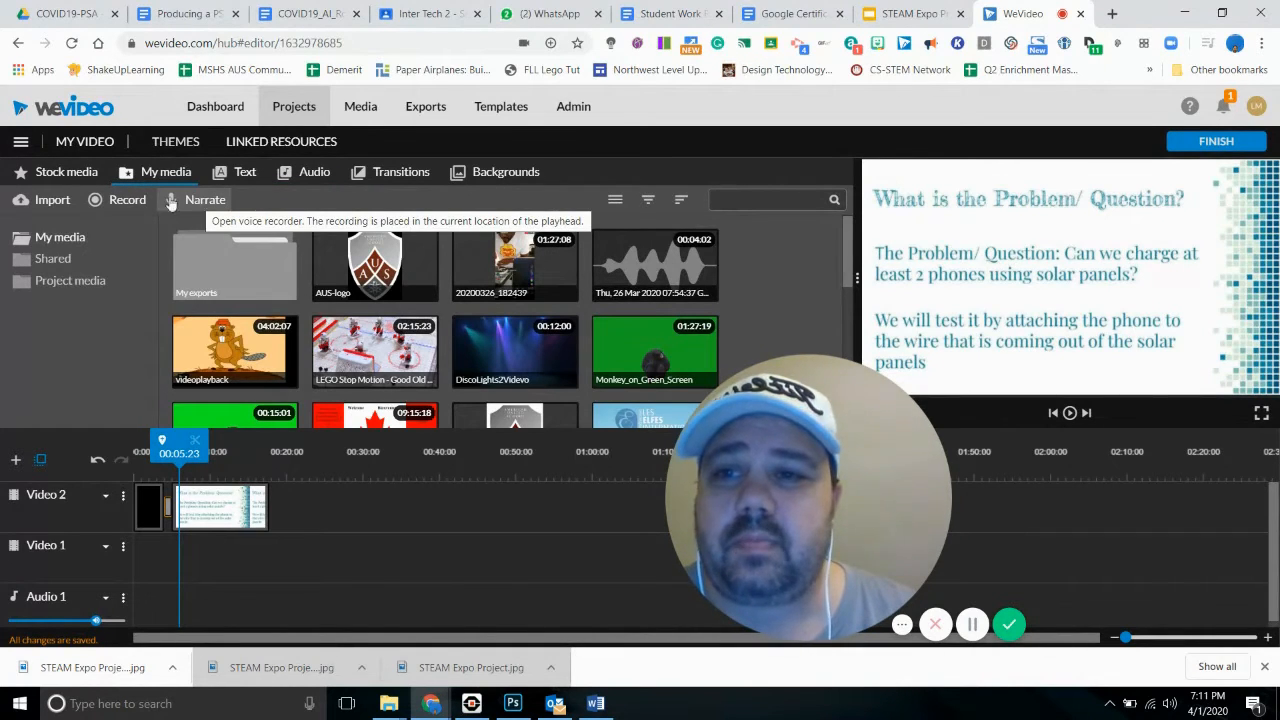
left_click(132, 200)
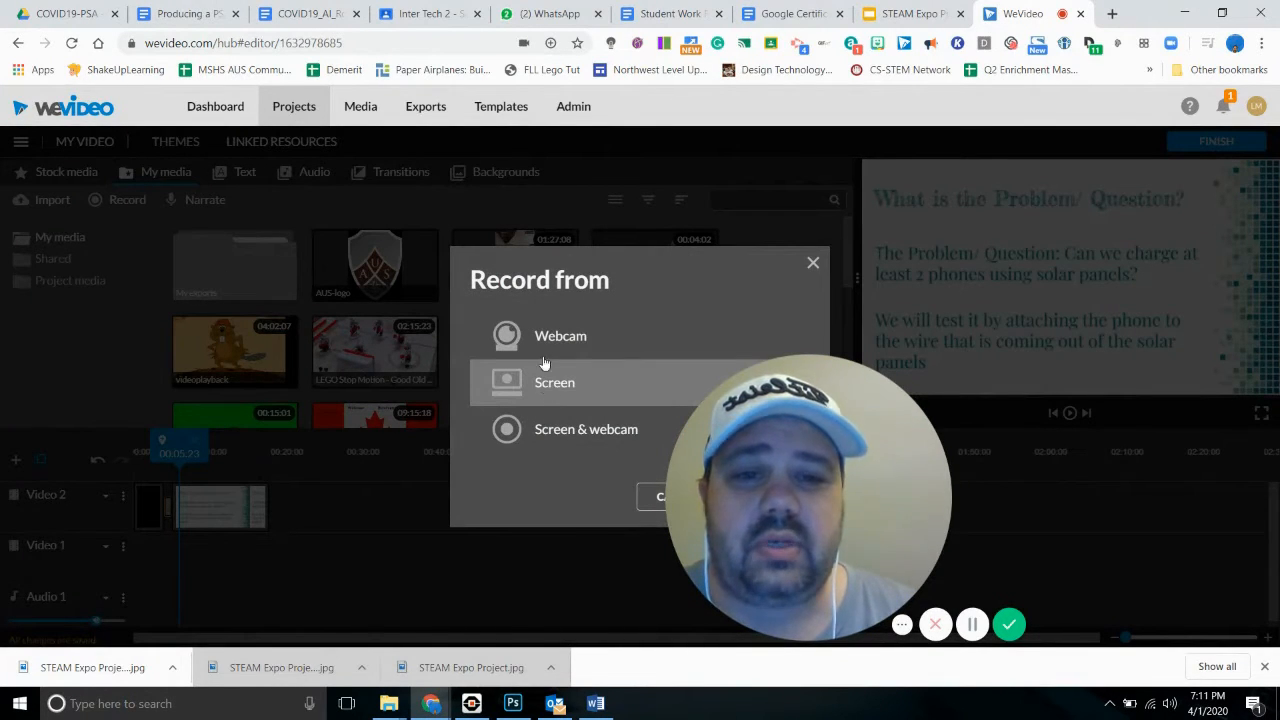
left_click(813, 264)
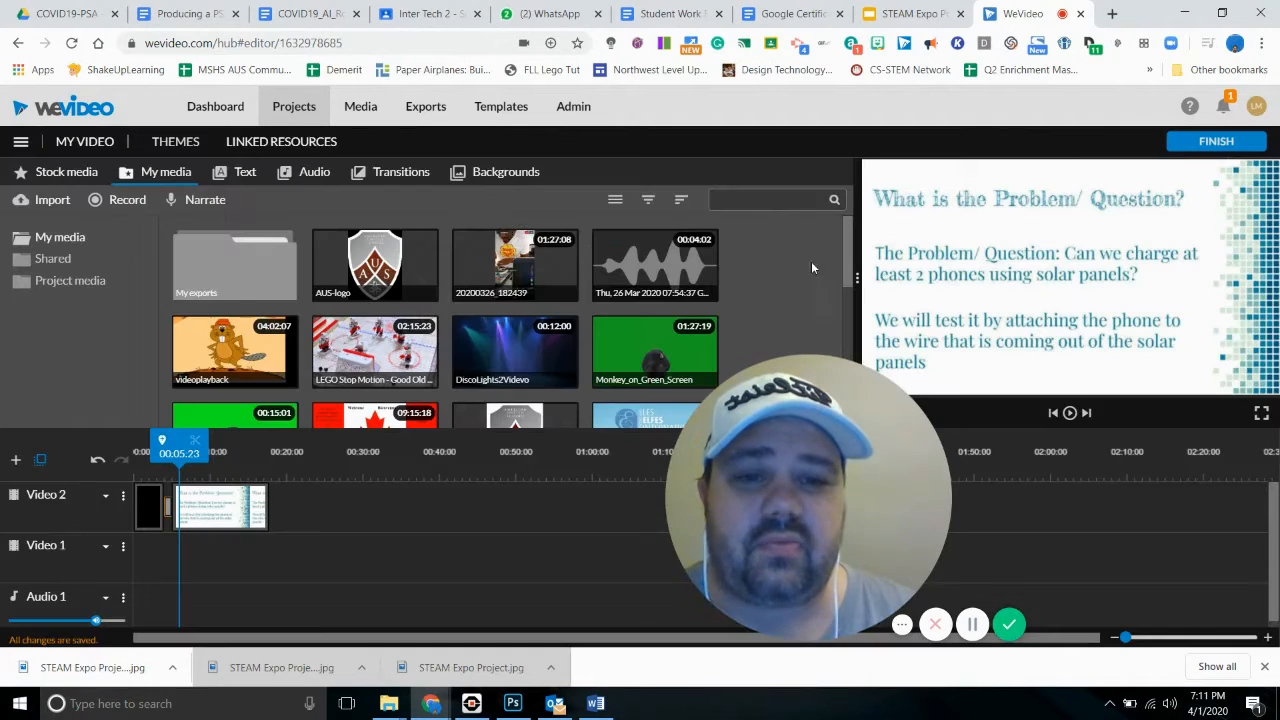
Step: Open the voice recorder at the current playhead with Preview while recording and Mute audio enabled
left_click(207, 201)
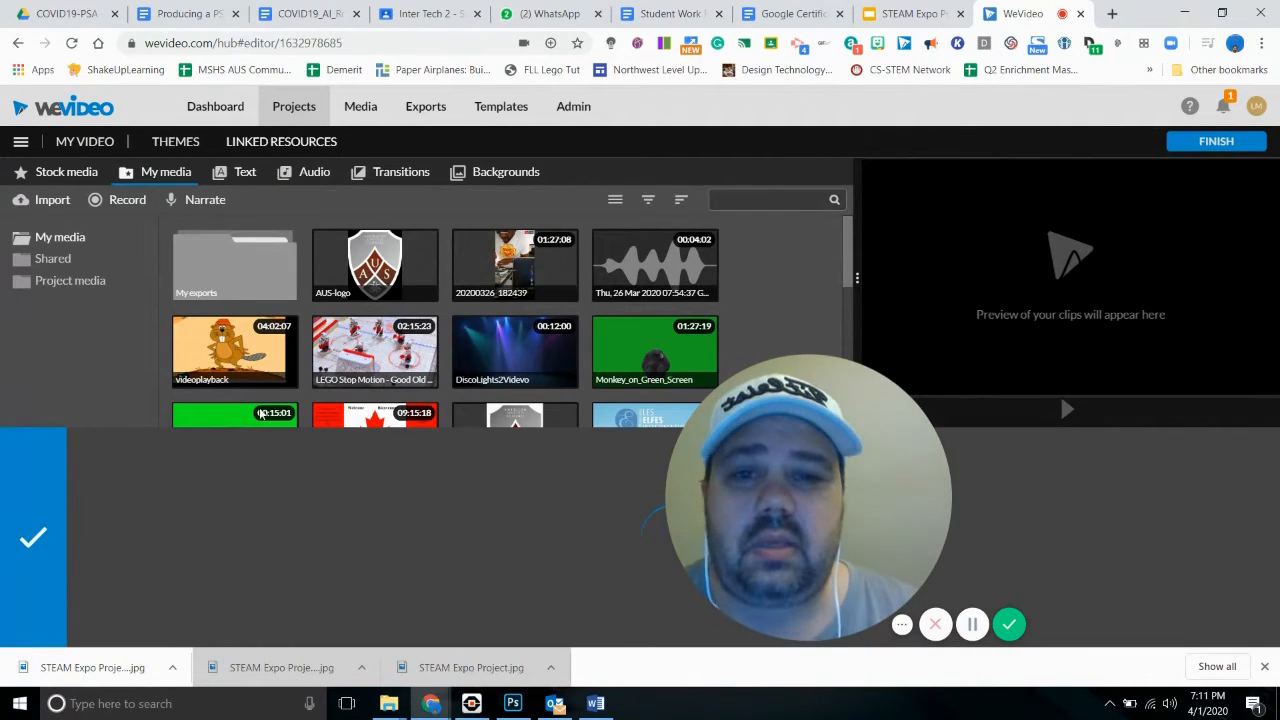
left_click_drag(846, 469, 335, 252)
left_click(614, 582)
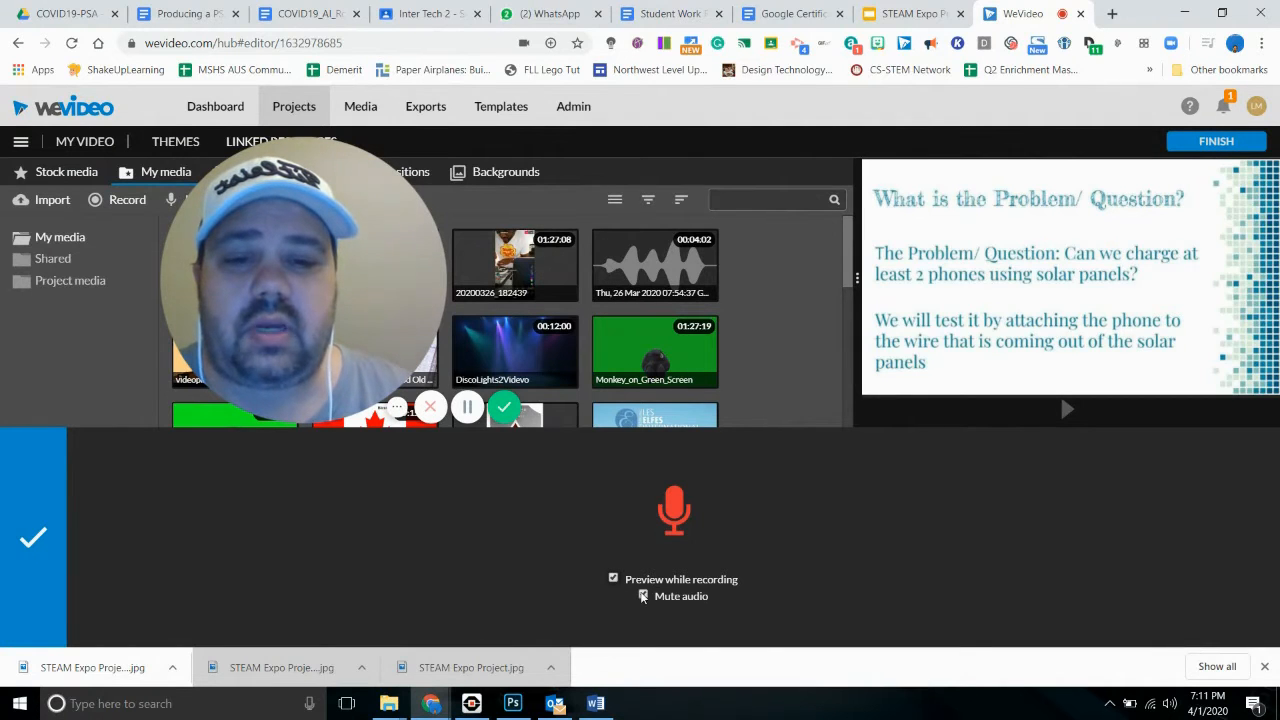
left_click(643, 596)
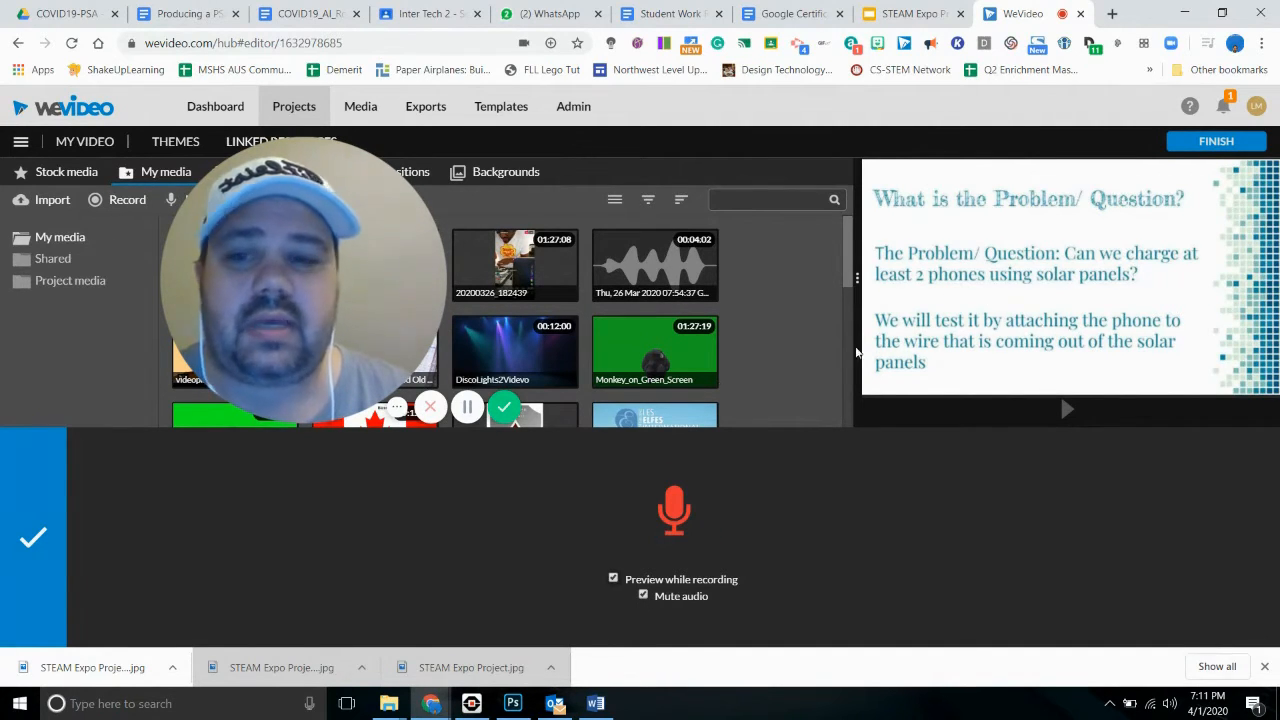
Step: Record a voice narration of about 1 minute 3 seconds and save it to the project
left_click(673, 513)
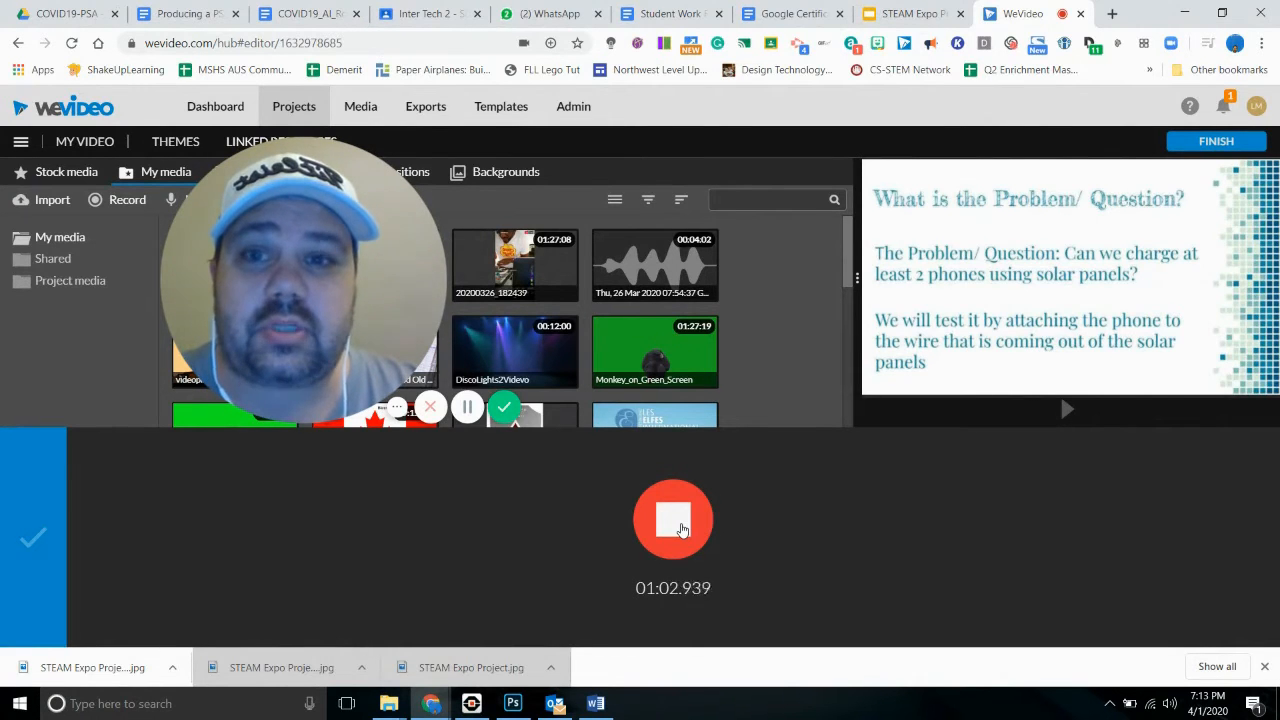
left_click(681, 529)
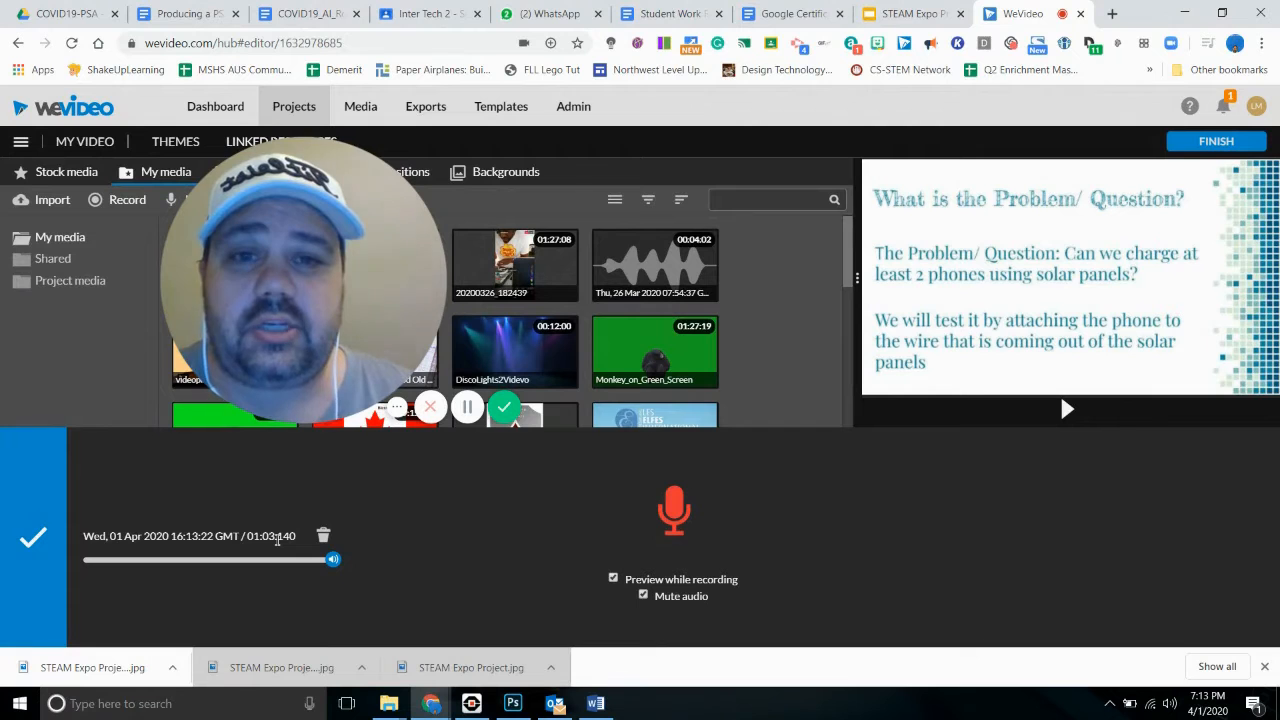
mouse_move(324, 317)
left_click_drag(324, 317, 1117, 472)
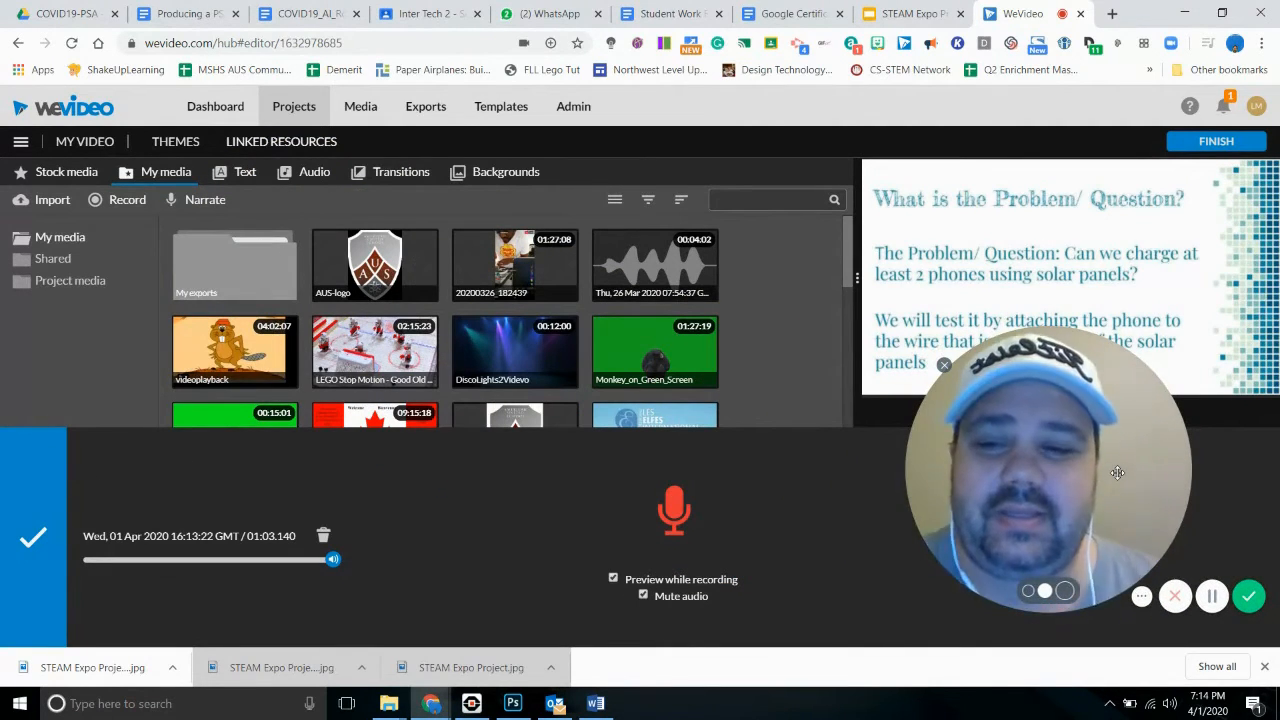
left_click(33, 541)
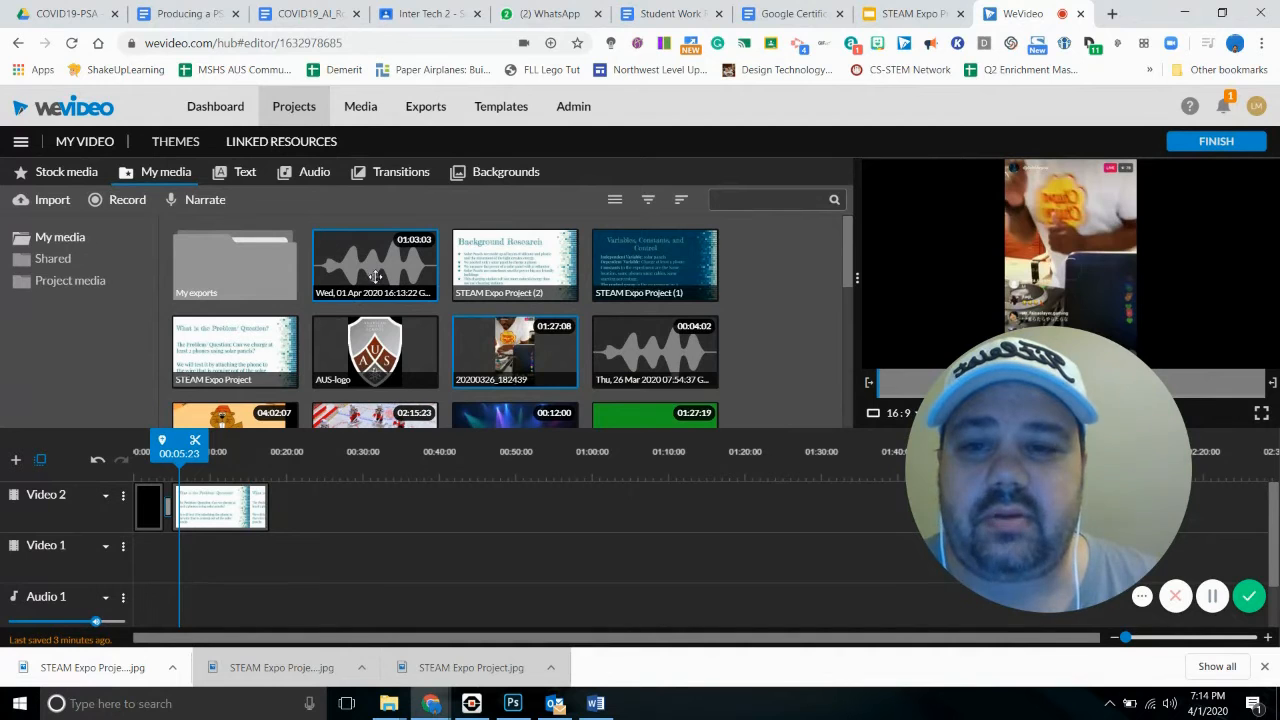
Step: Place the new narration recording on Audio 1 starting at 00:05:00, and play its beginning
left_click_drag(370, 272, 195, 589)
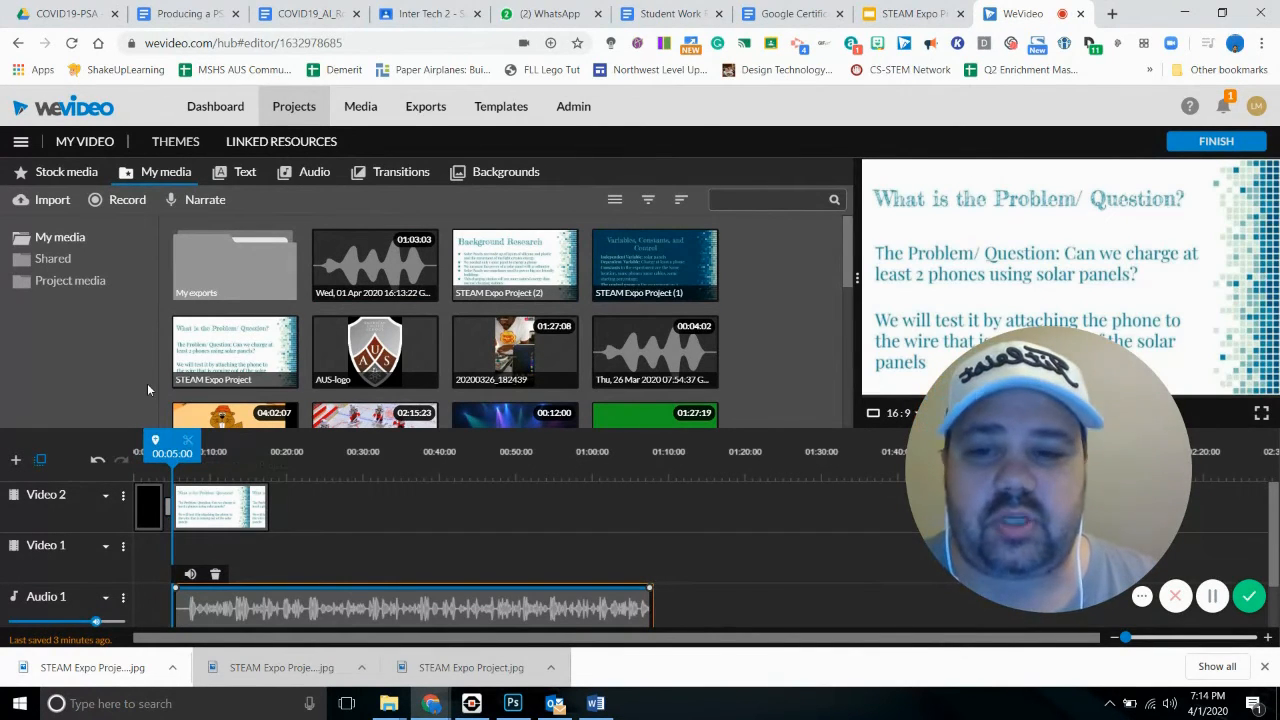
key("space")
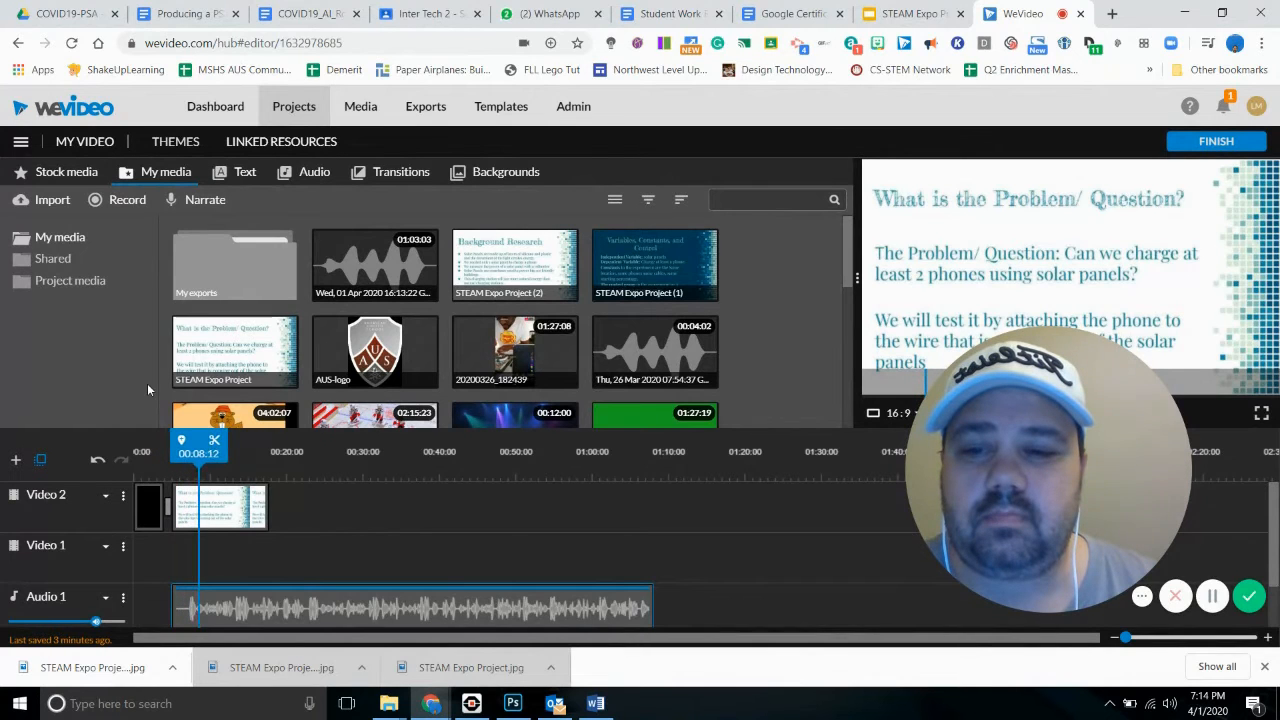
key("space")
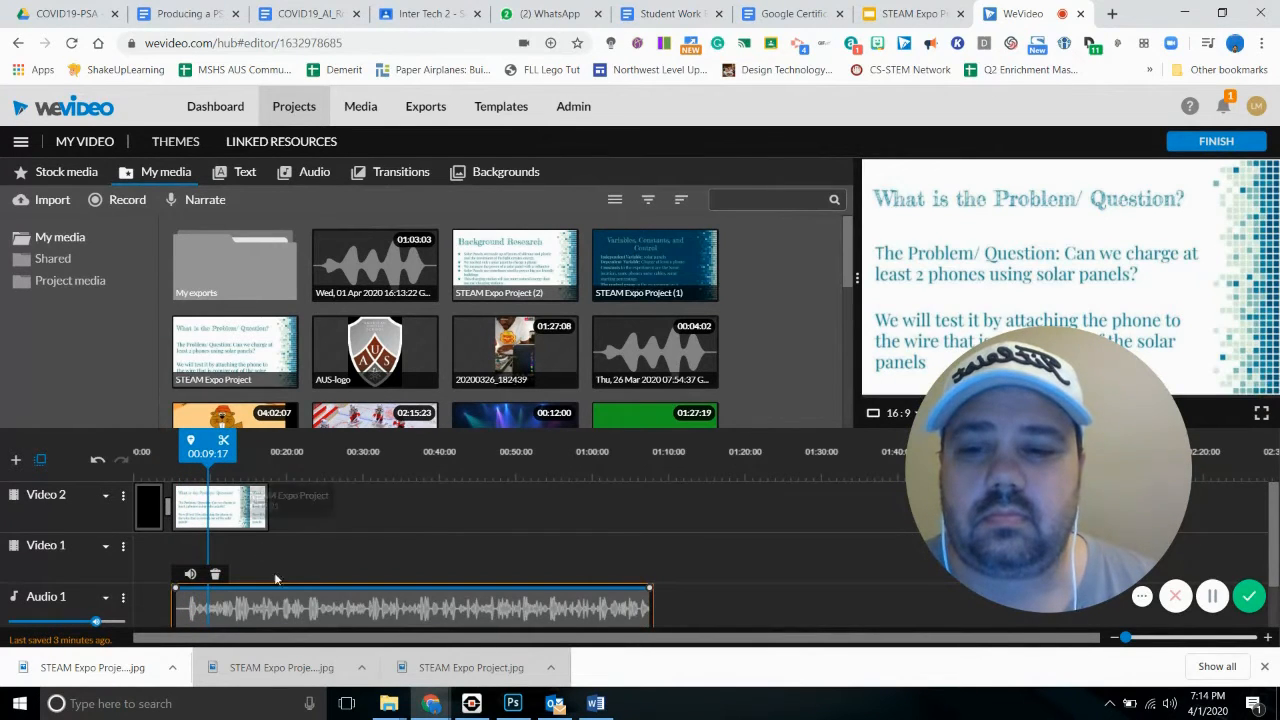
Step: Move the Audio 1 narration to start at 00:02:17, and delete the duplicate recording on Voiceover 1
left_click_drag(328, 609, 306, 575)
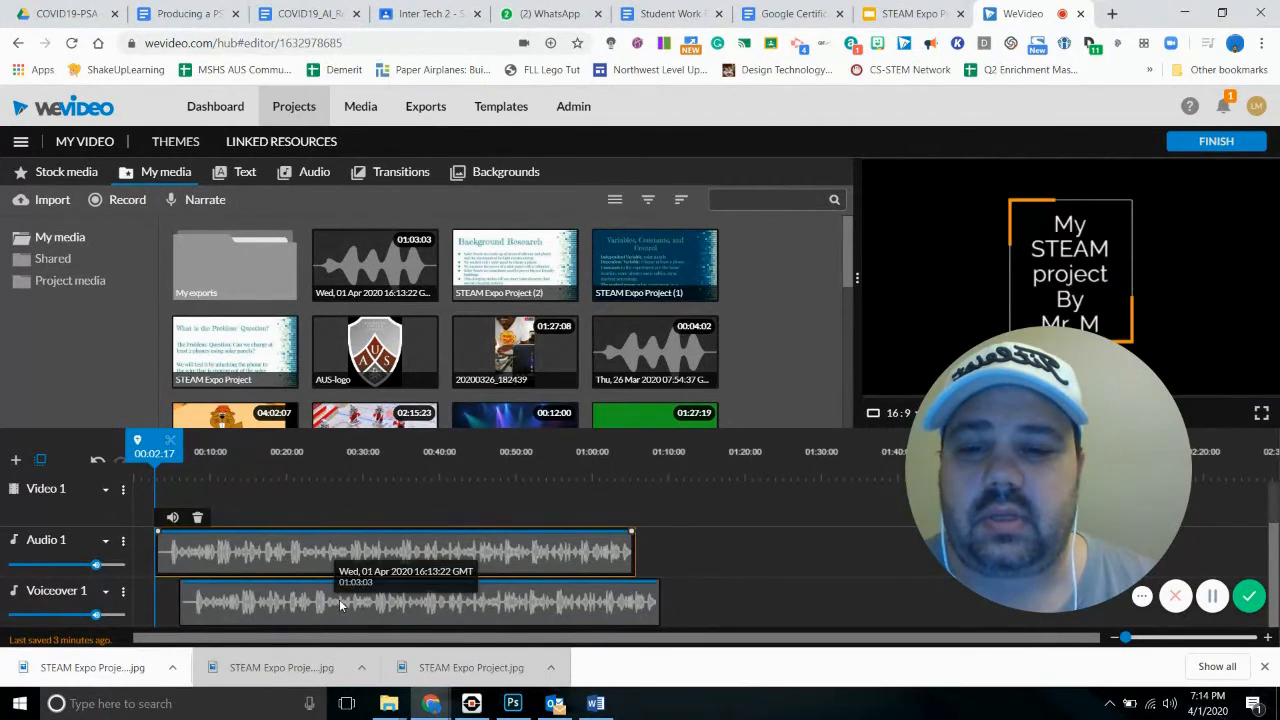
left_click(340, 602)
key("Delete")
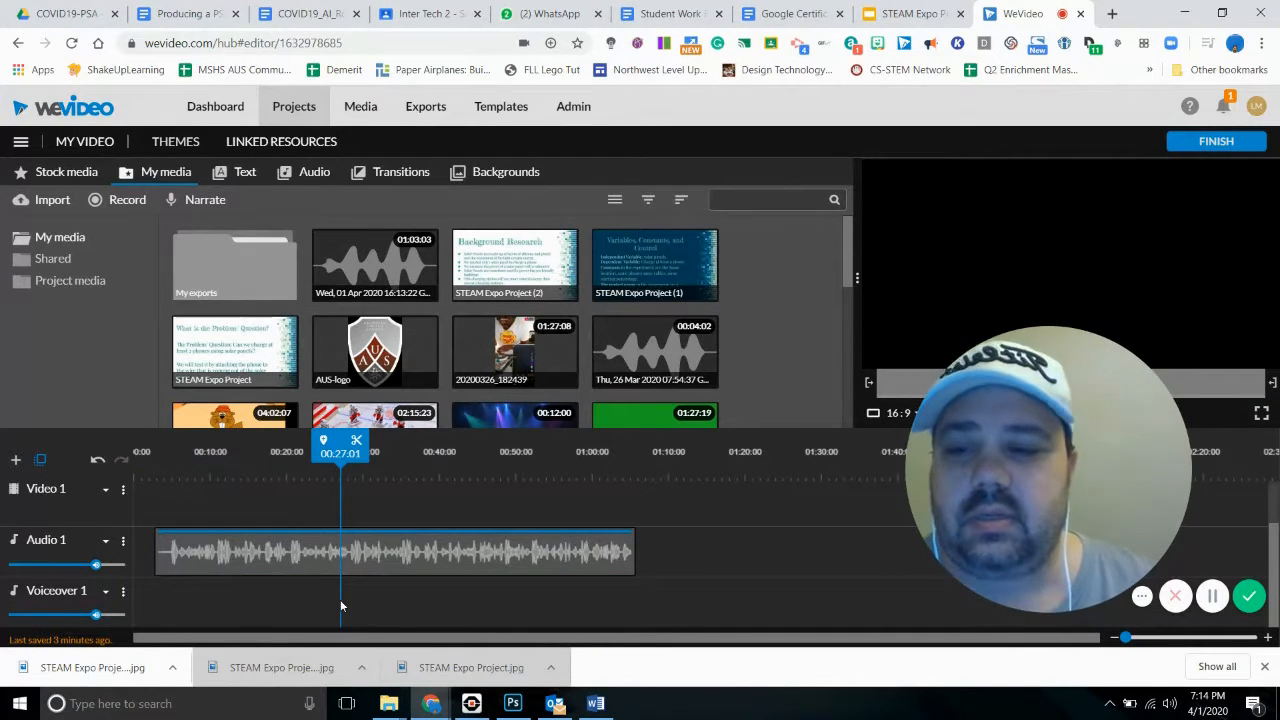
Step: Shift the Audio 1 narration slightly later, closer to the slide's start, and play its beginning
left_click_drag(324, 566, 338, 558)
scroll(338, 558, "up", 1)
scroll(338, 560, "down", 1)
key("space")
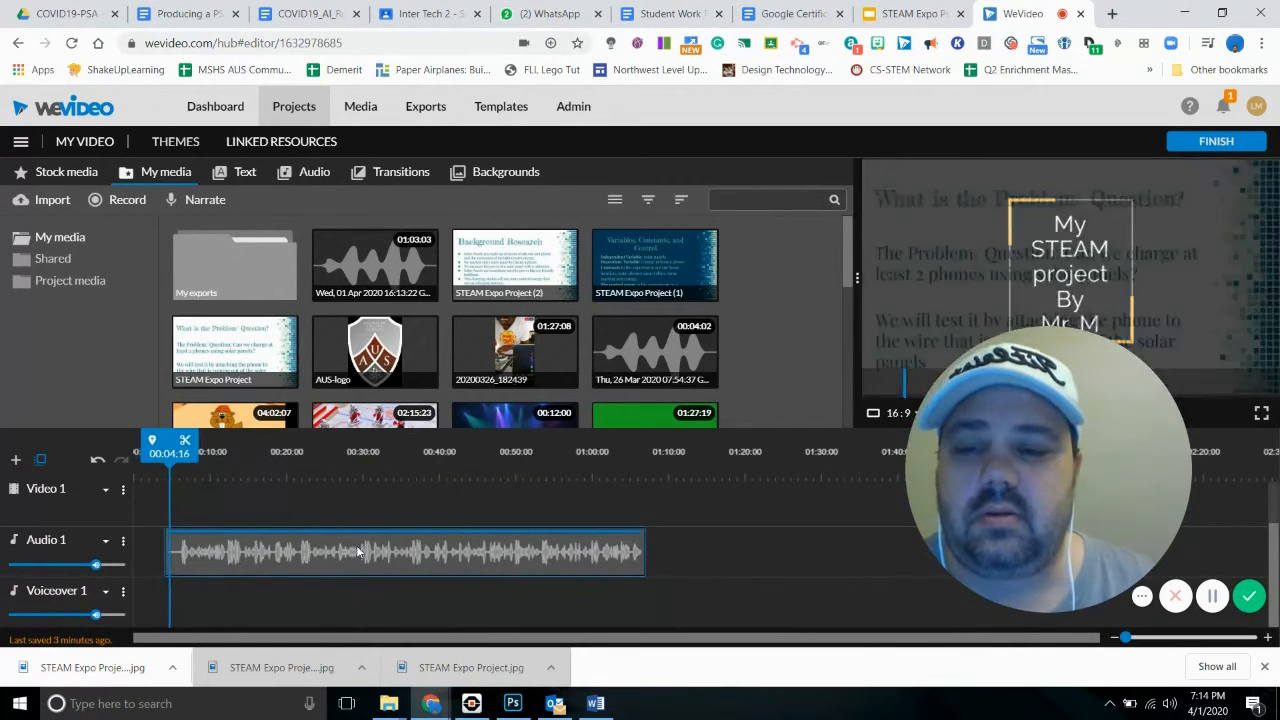
Step: Split the Audio 1 narration at 00:05:20 and delete the short leading piece
left_click(334, 556)
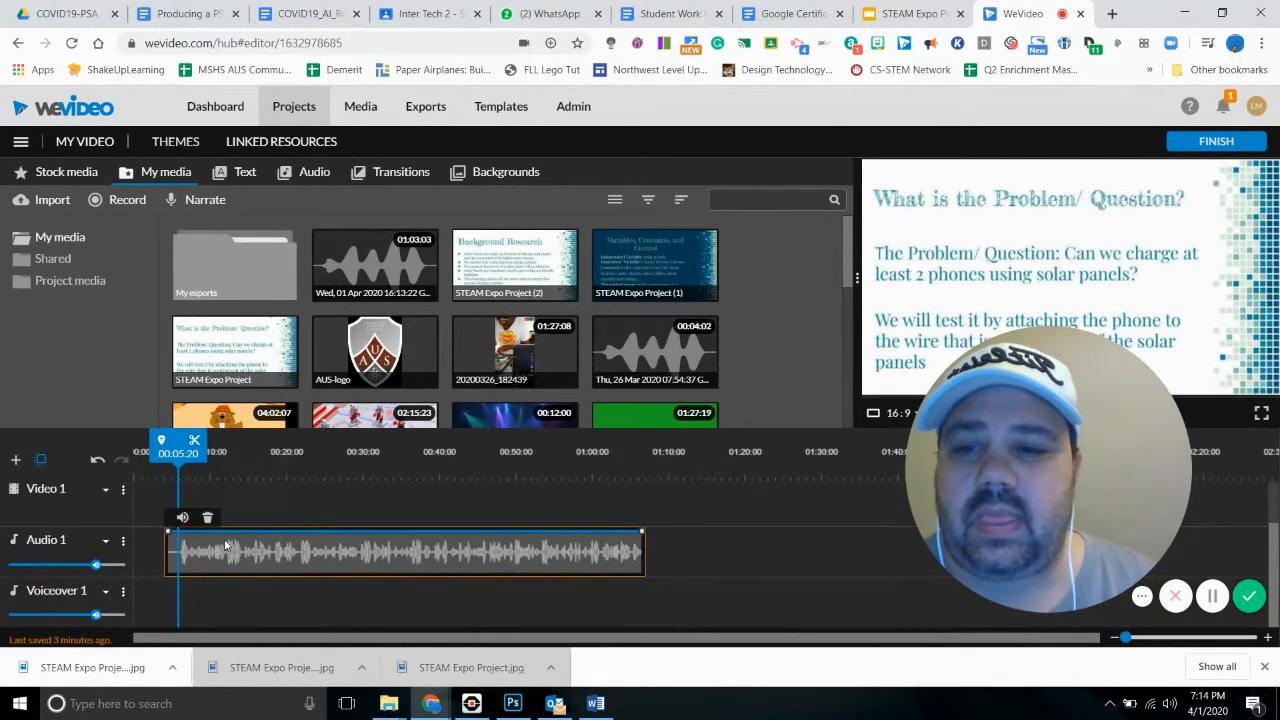
left_click(195, 442)
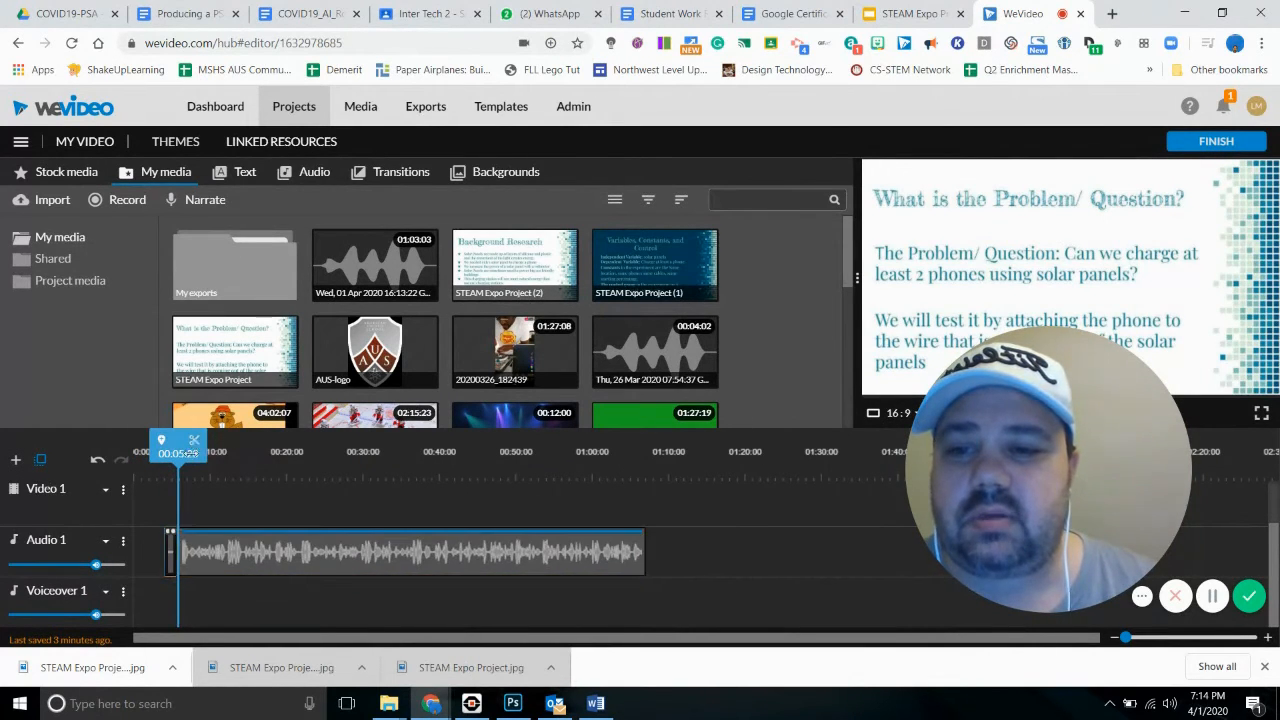
left_click(170, 555)
key("Delete")
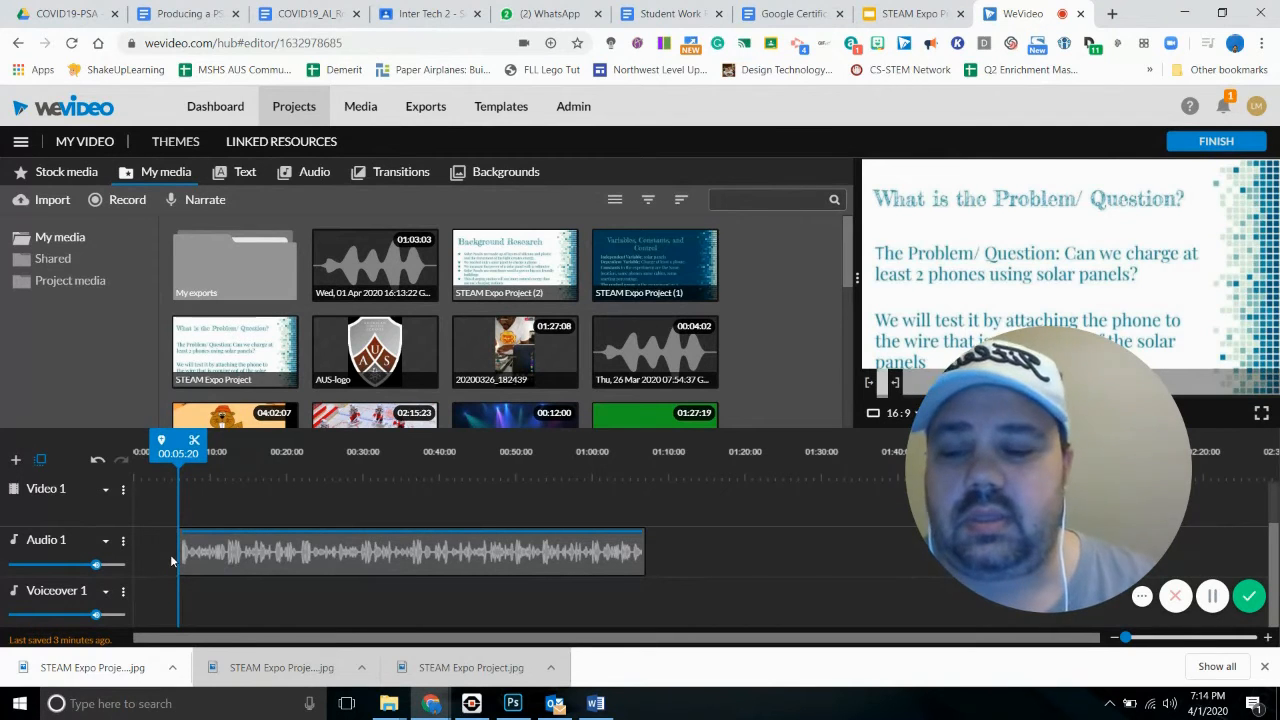
Step: Align the trimmed narration with the slide's start at 00:05:00, and preview it from within the title
scroll(184, 560, "up", 1)
left_click_drag(244, 604, 238, 604)
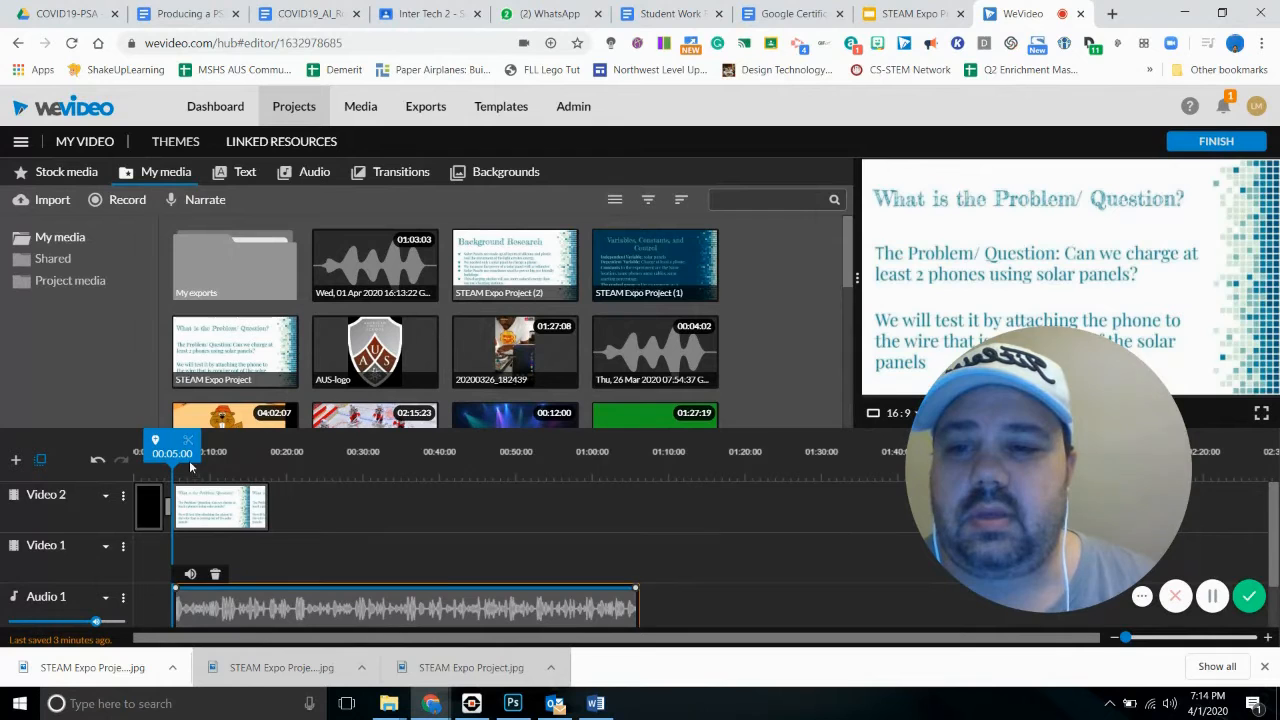
mouse_move(170, 443)
left_mouse_down()
mouse_move(136, 443)
mouse_move(147, 441)
left_mouse_up()
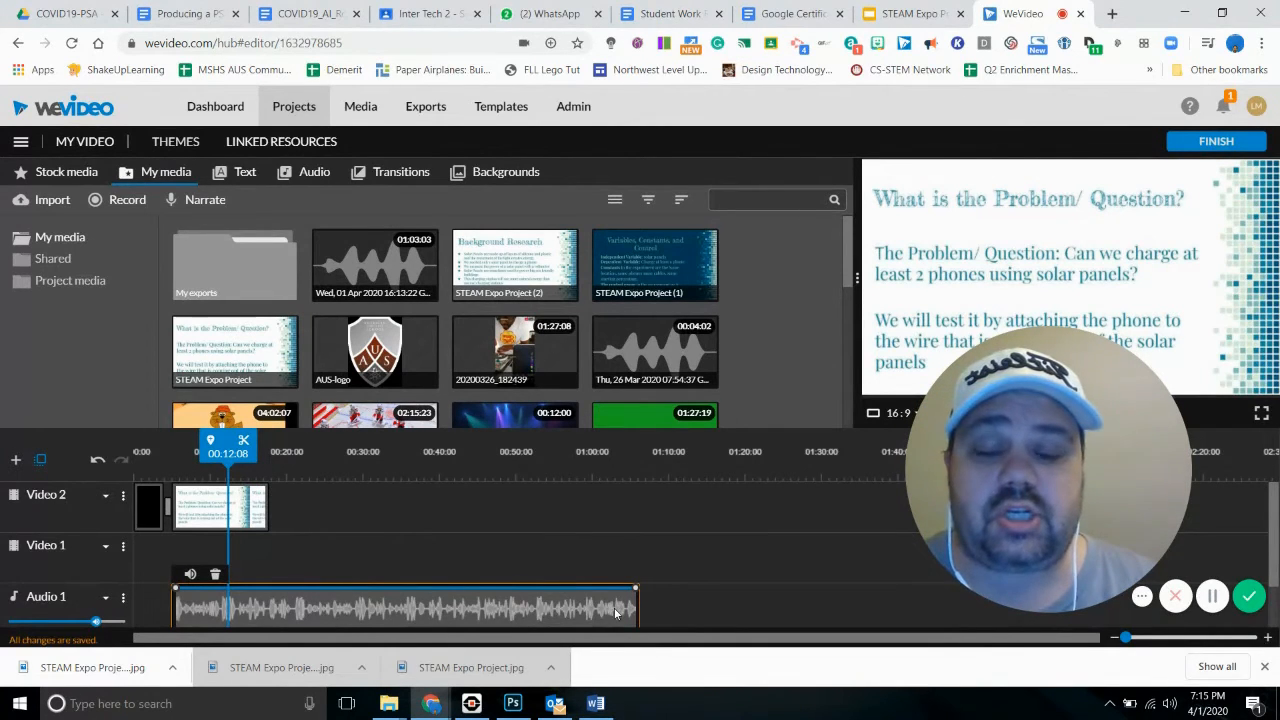
Step: Try stretching the slide clip on Video 2 past the narration's end, and shorten it to end at 00:15:15
left_click(258, 508)
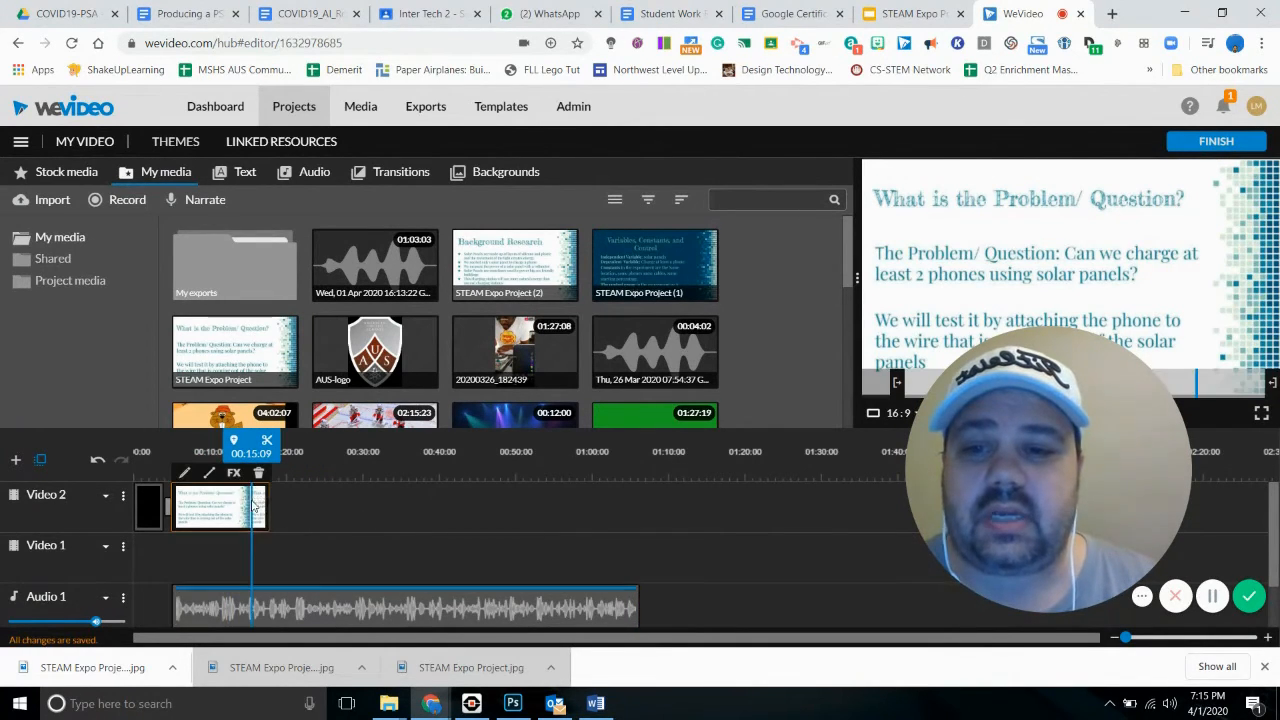
left_click_drag(268, 508, 648, 525)
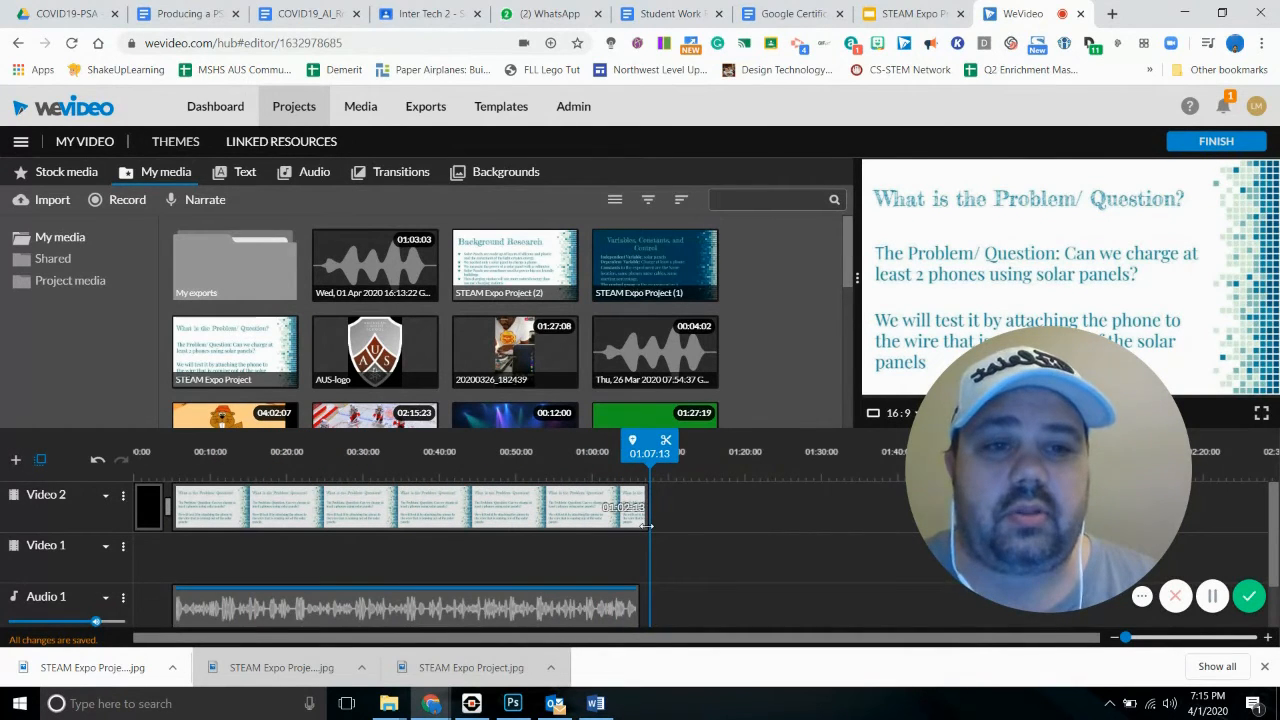
left_click_drag(648, 525, 252, 532)
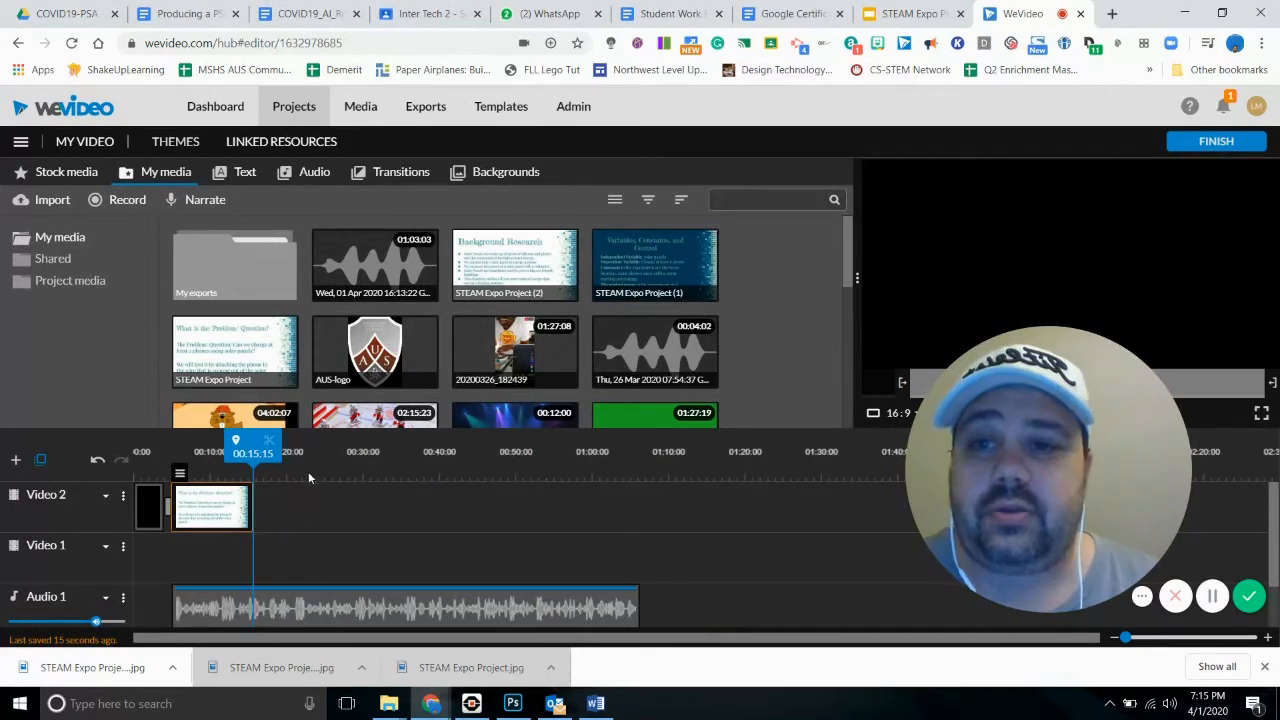
Step: Search stock media for "solar panels" and place "AERIAL: Solar panels on the roof" directly after the slide on Video 2, ending at 00:23:11
left_click(65, 174)
left_click(120, 213)
type("soloar pl")
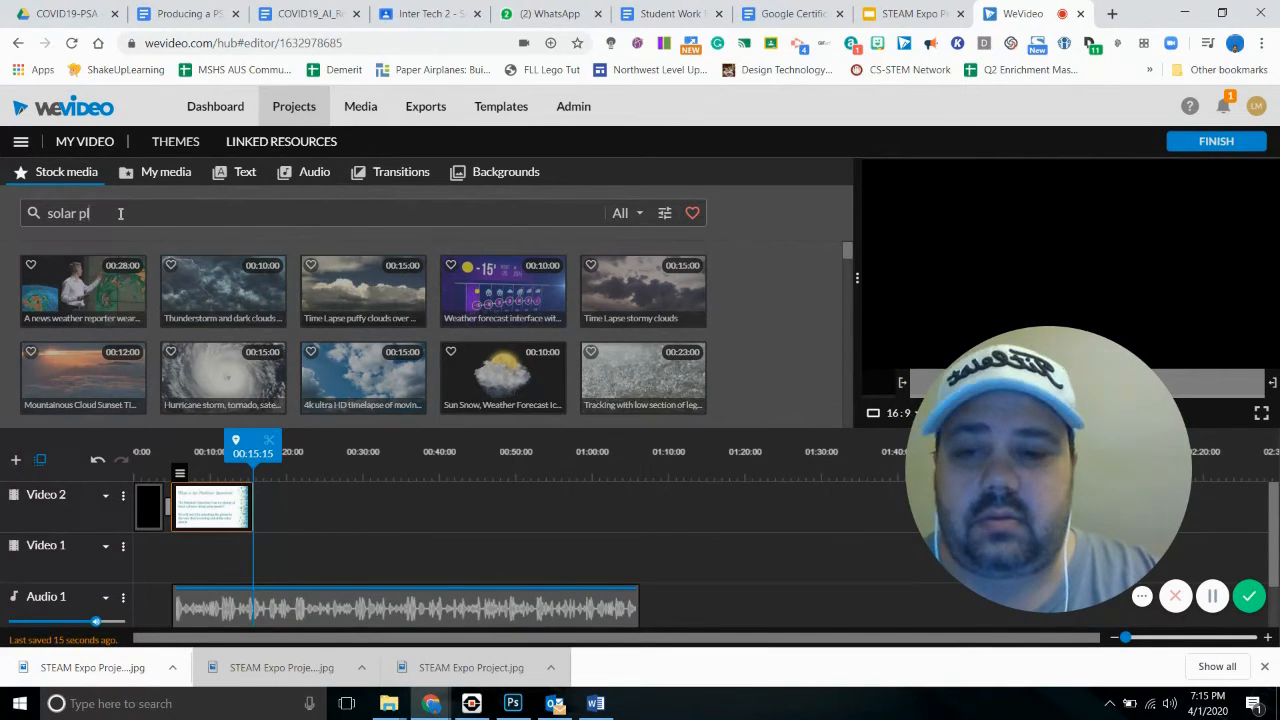
type(" pa")
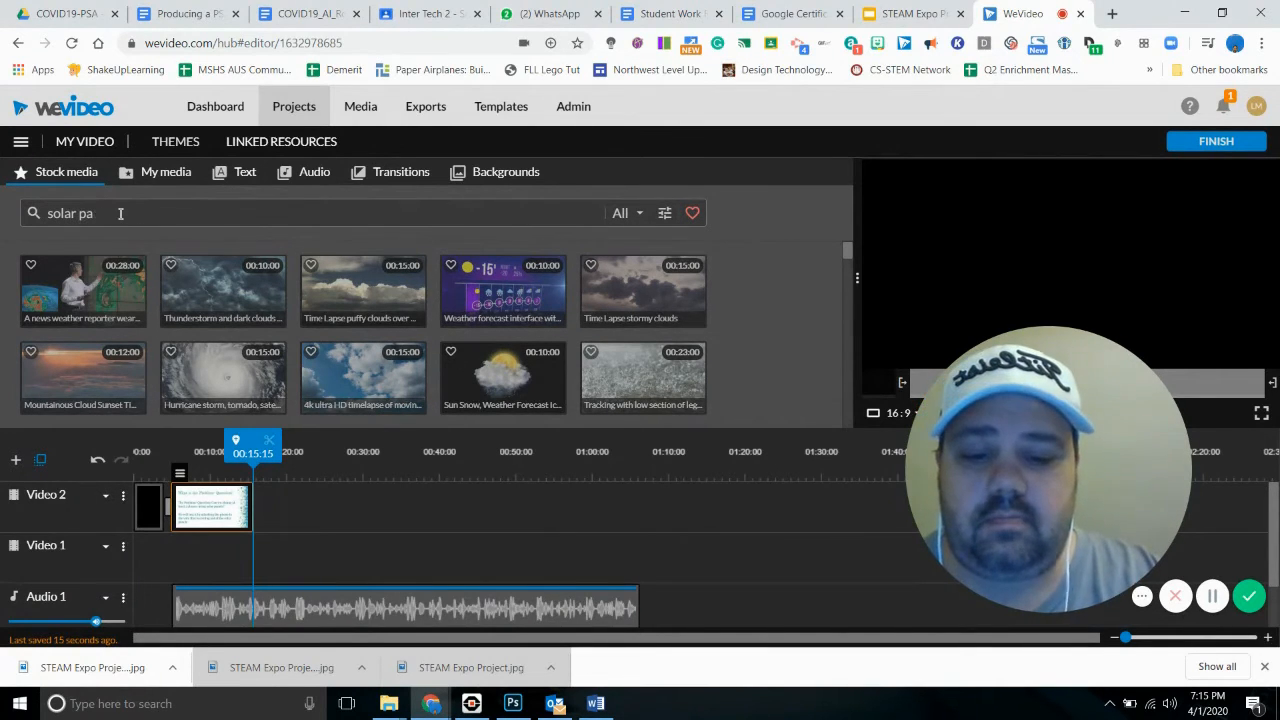
type("bels")
key("Return")
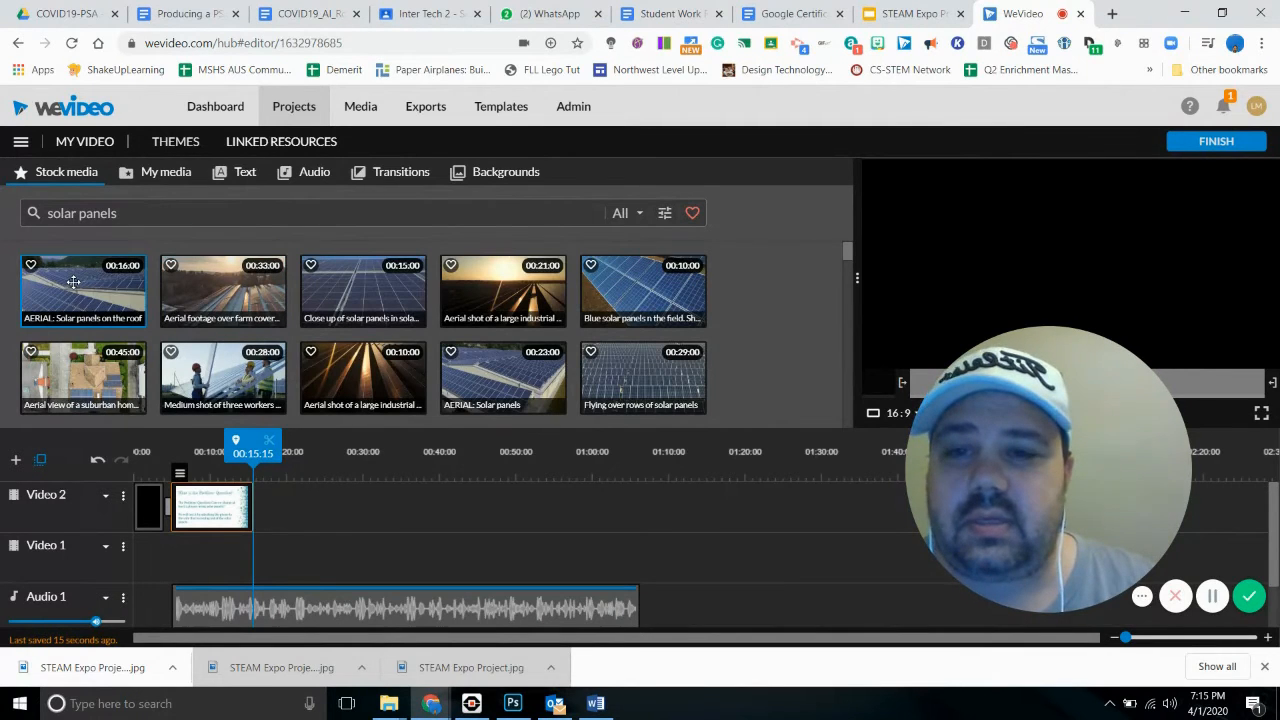
left_click_drag(73, 282, 313, 507)
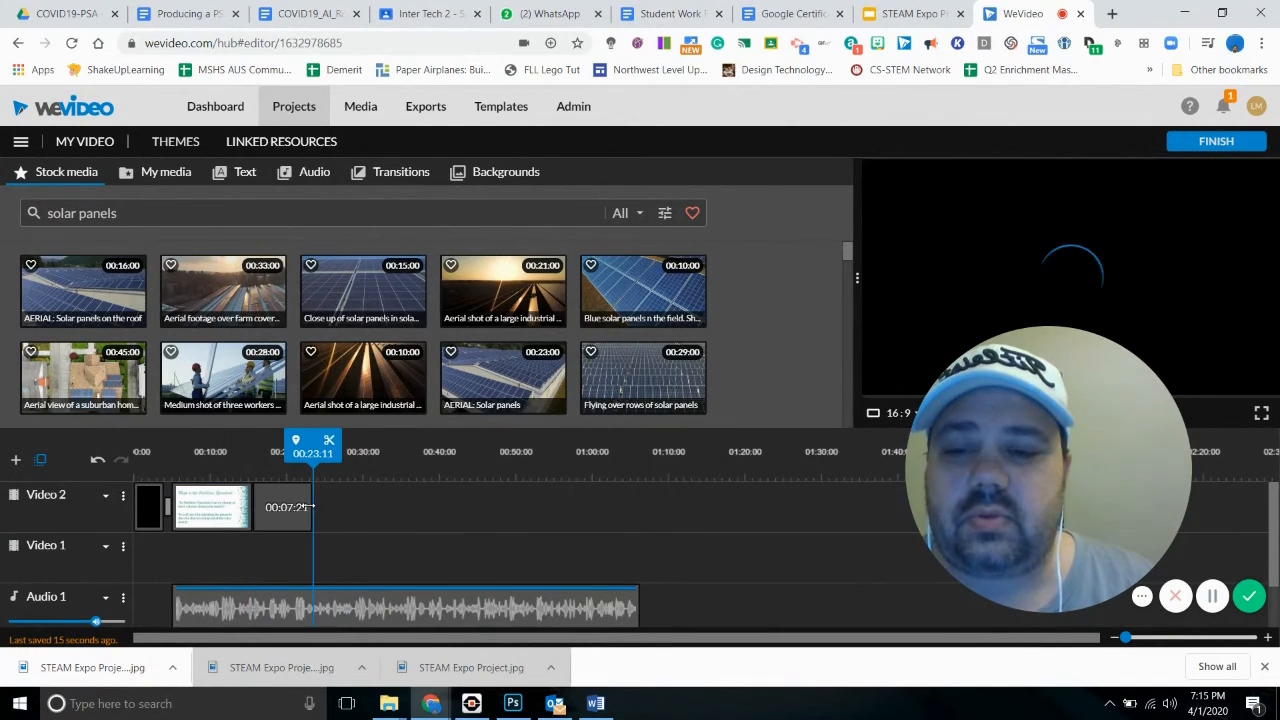
Step: Search stock media for "charging" and add the first mobile phone charging clip to Video 2 after the solar panels footage
left_click_drag(146, 220, 38, 218)
type("char")
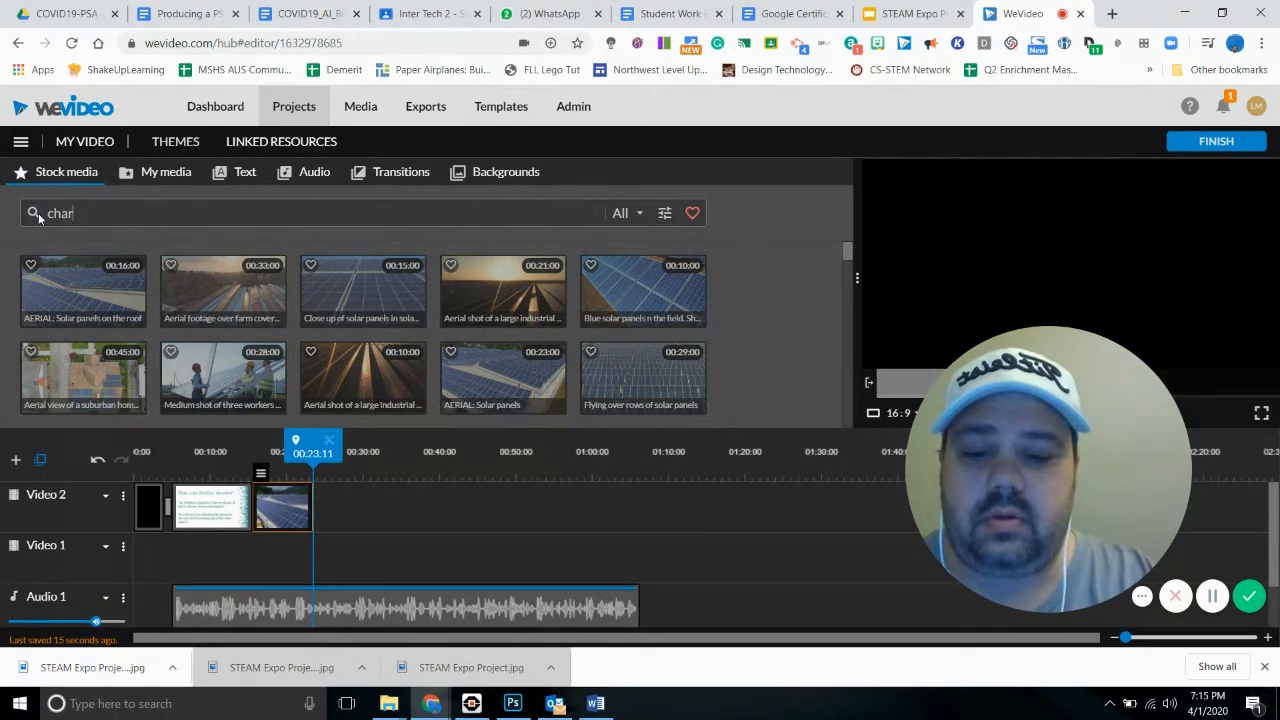
type("ging")
key("Return")
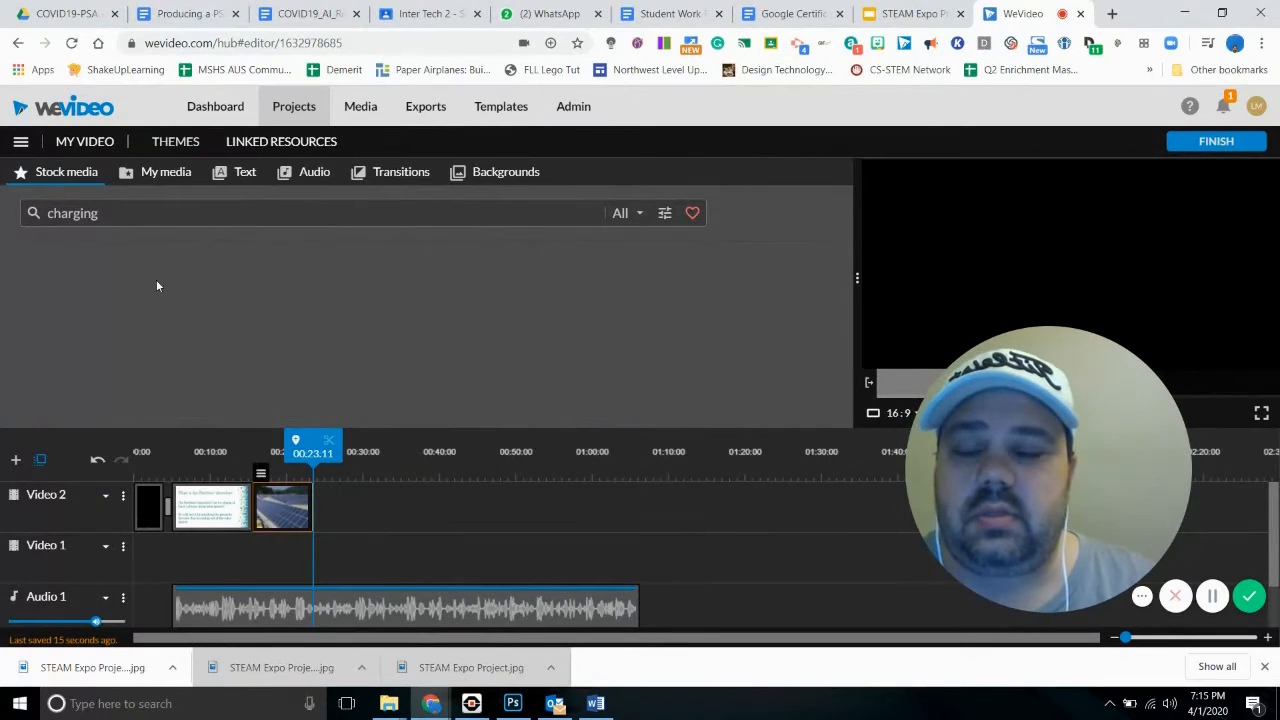
left_click_drag(102, 285, 388, 517)
Step: Move the charging clip directly after the slide, trim it to end at 00:23:11, and place the solar panels footage right behind it
left_click(278, 511)
left_click_drag(290, 511, 510, 509)
left_click_drag(389, 504, 288, 506)
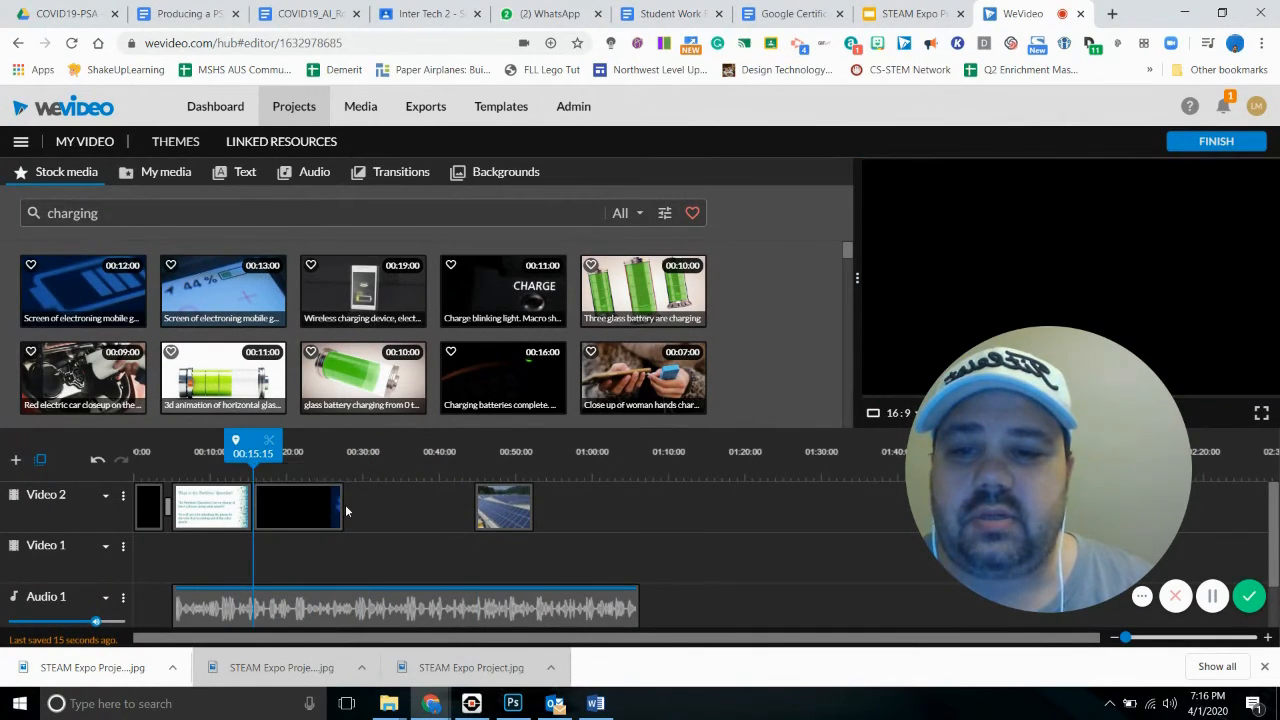
left_click_drag(340, 511, 311, 512)
left_click_drag(503, 508, 343, 508)
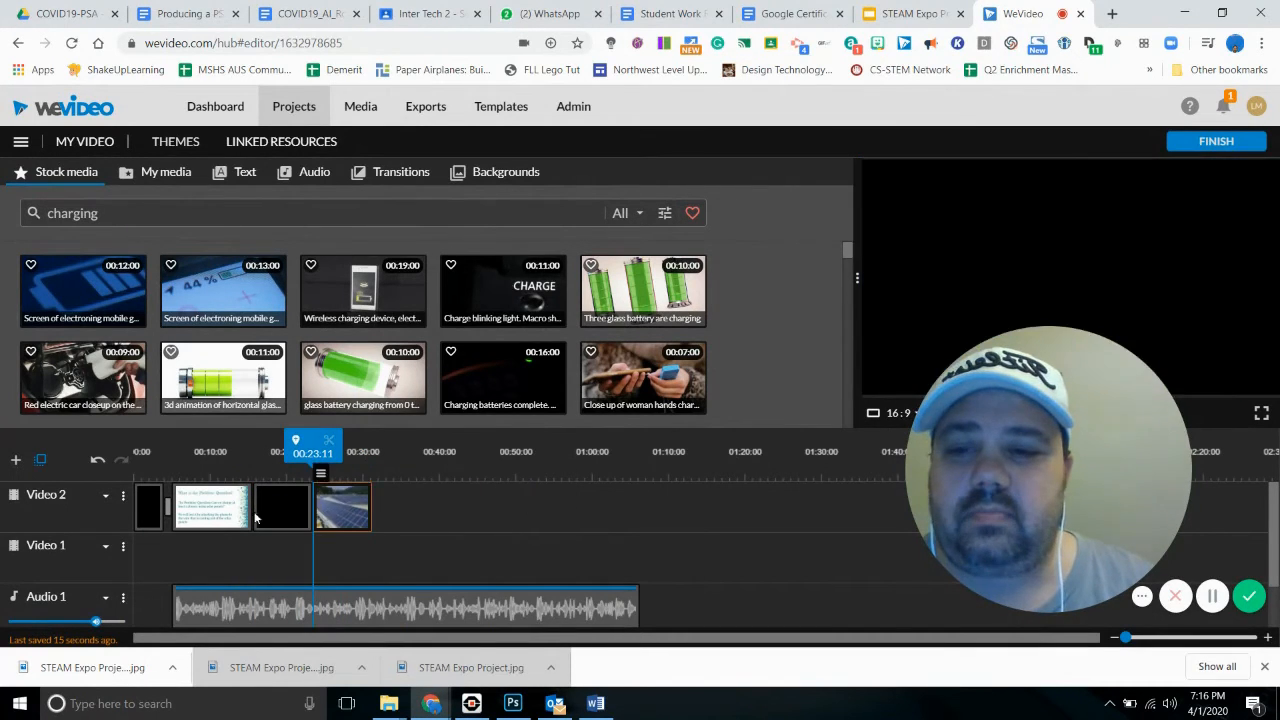
Step: Paste a copy of the "What is the Problem/ Question?" slide at 00:36:12 on Video 2 and move it directly after the solar panels footage
left_click(200, 511)
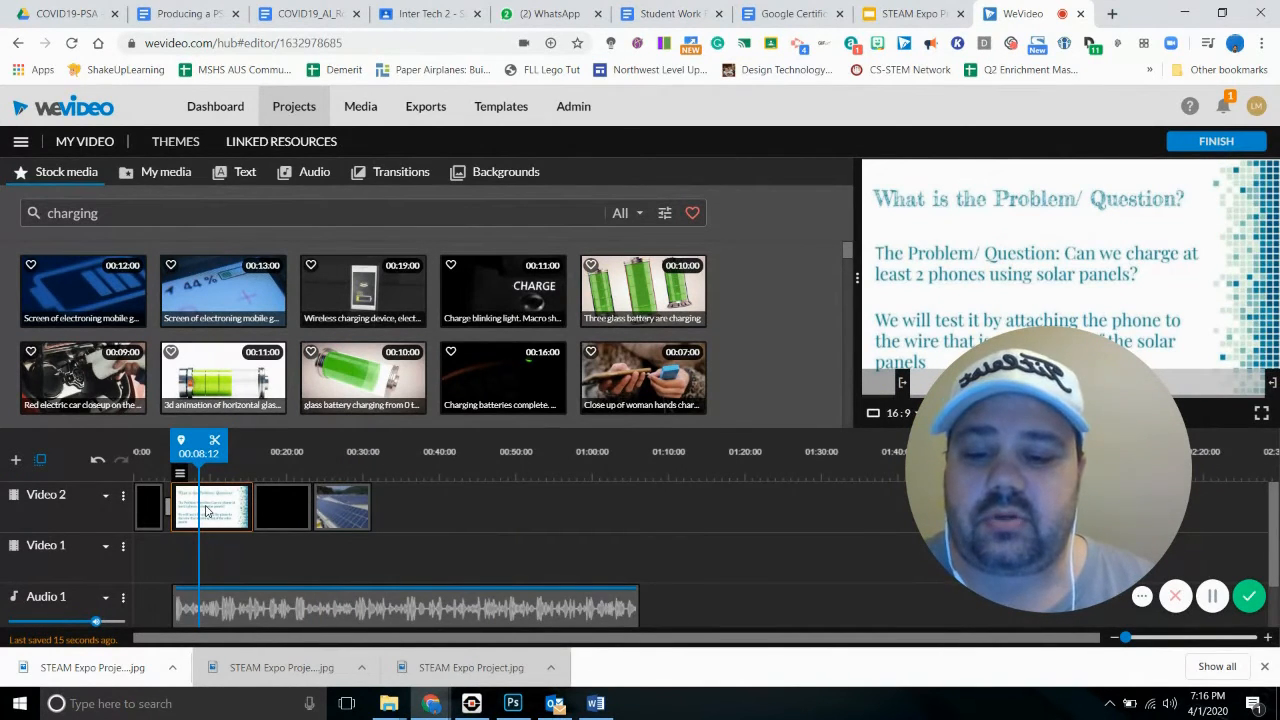
key("ctrl+v")
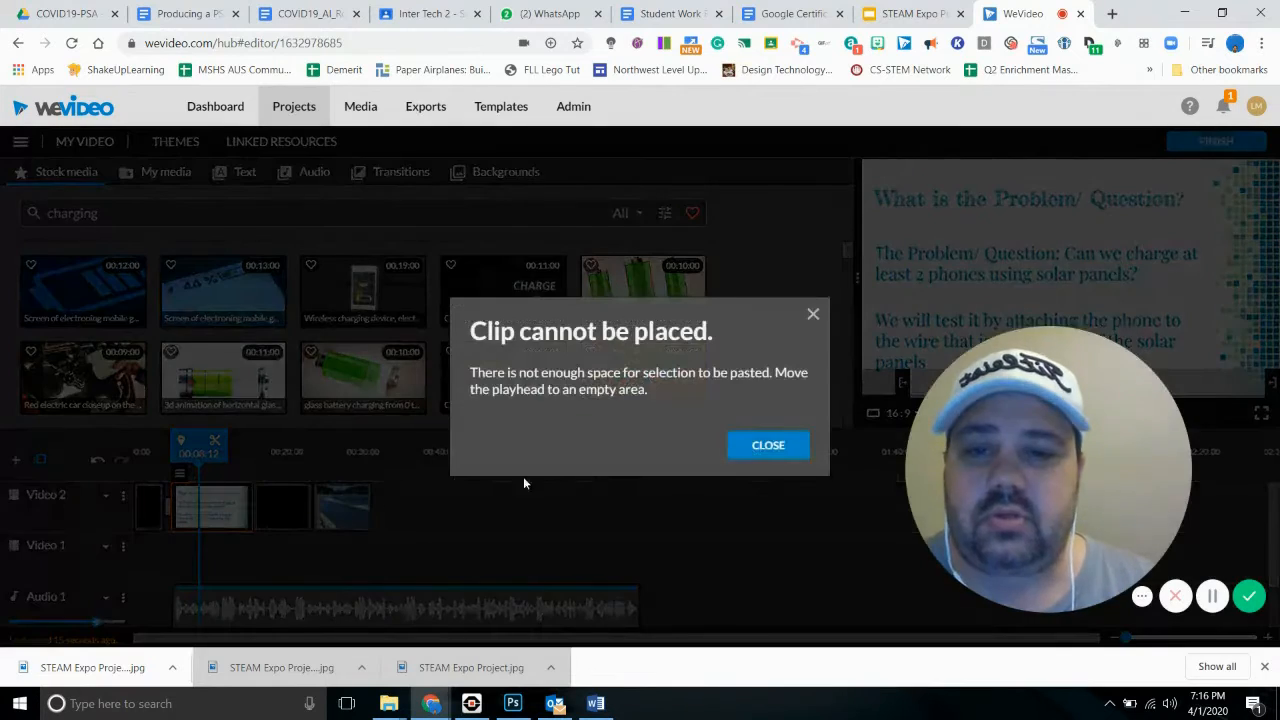
left_click(767, 446)
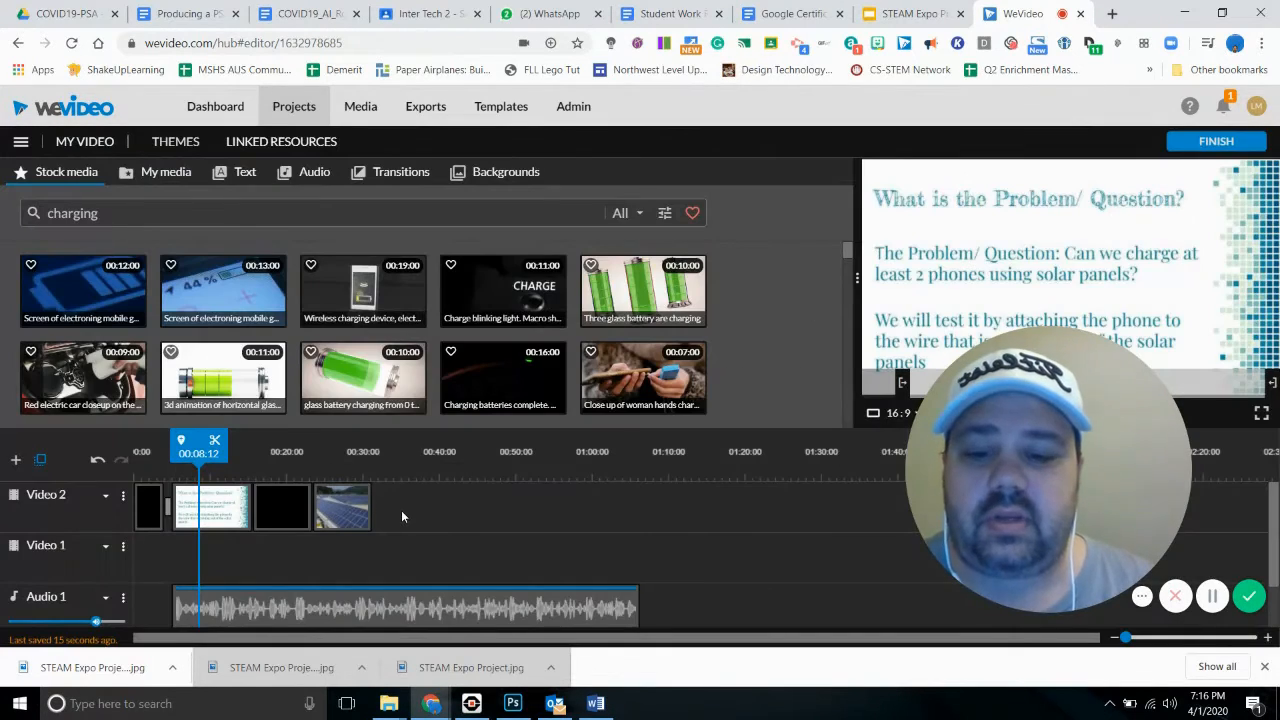
key("ctrl+v")
left_click(767, 446)
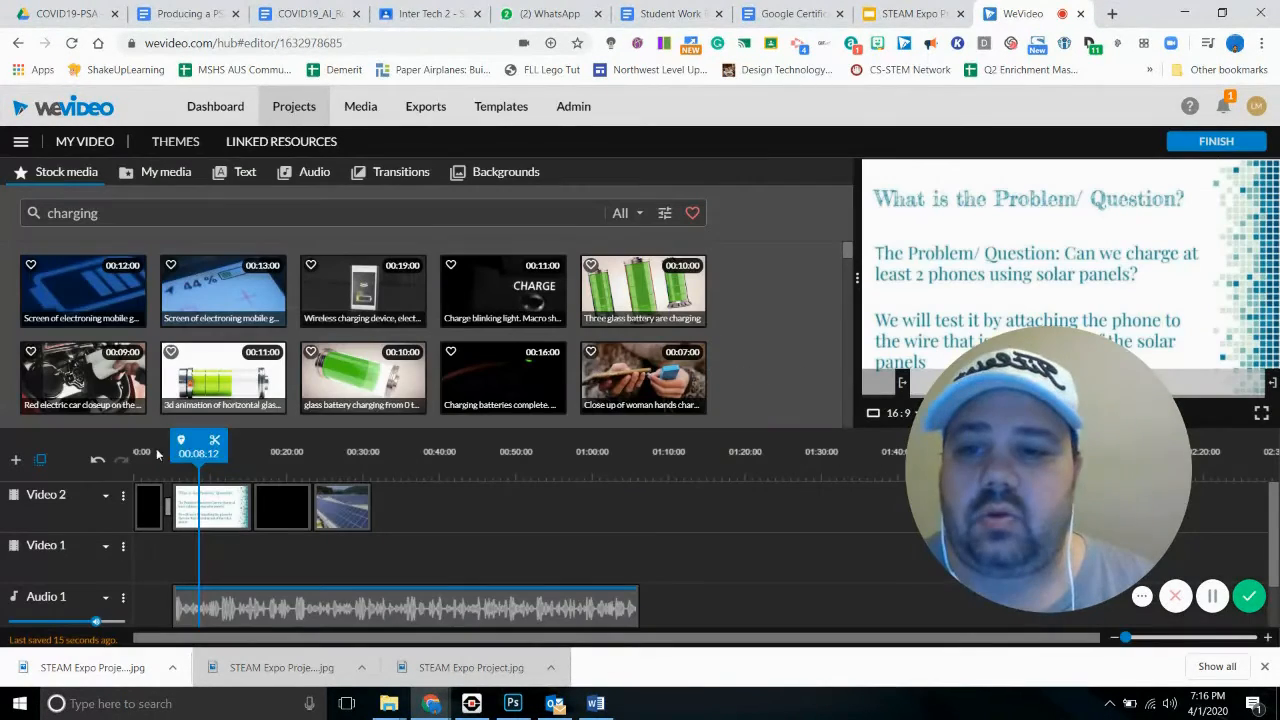
left_click_drag(200, 445, 413, 441)
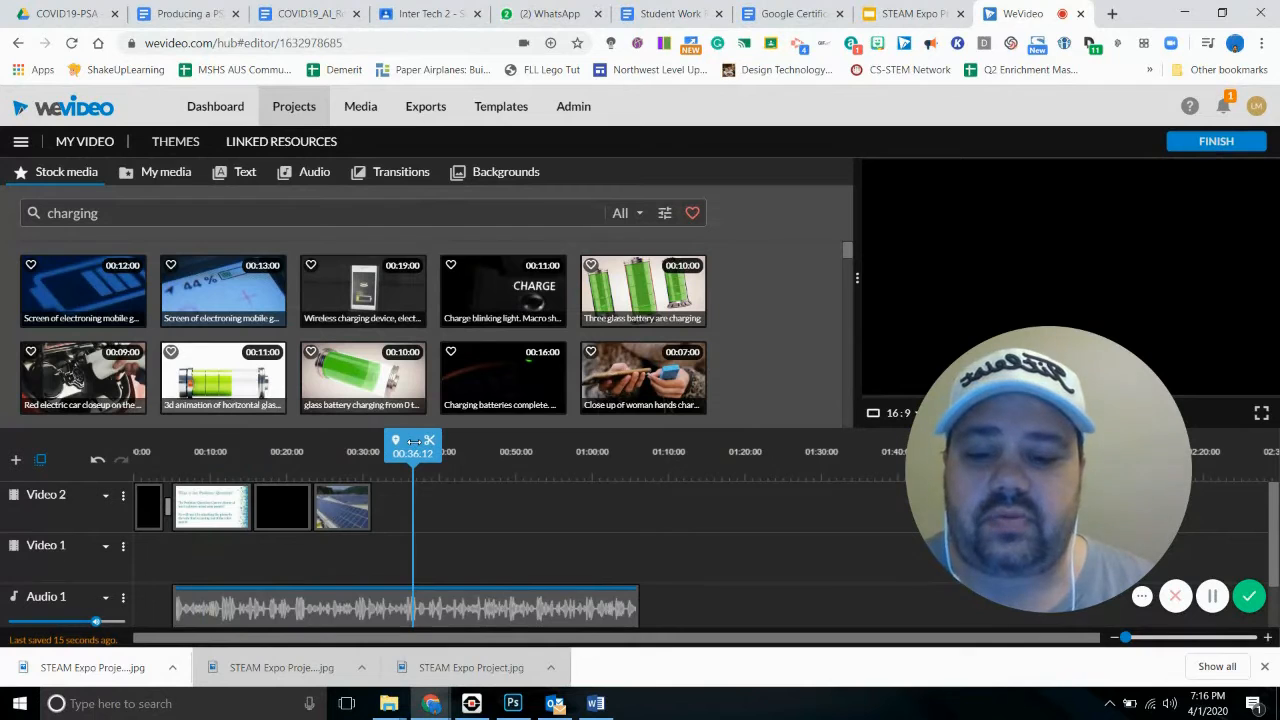
key("ctrl+v")
left_click_drag(457, 508, 416, 510)
left_click(524, 500)
key("space")
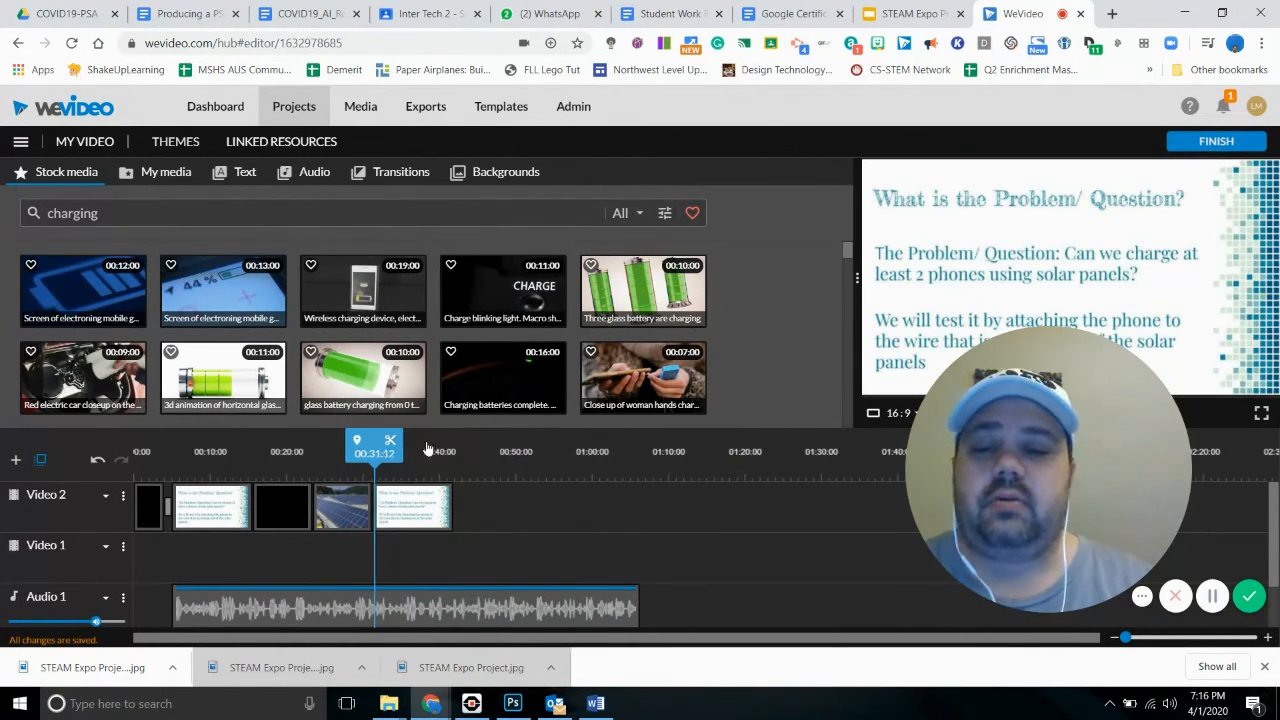
Step: Add Cross fade transitions between the first slide, charging clip, solar panels footage and second slide on Video 2, and after the second slide
left_click_drag(427, 449, 526, 446)
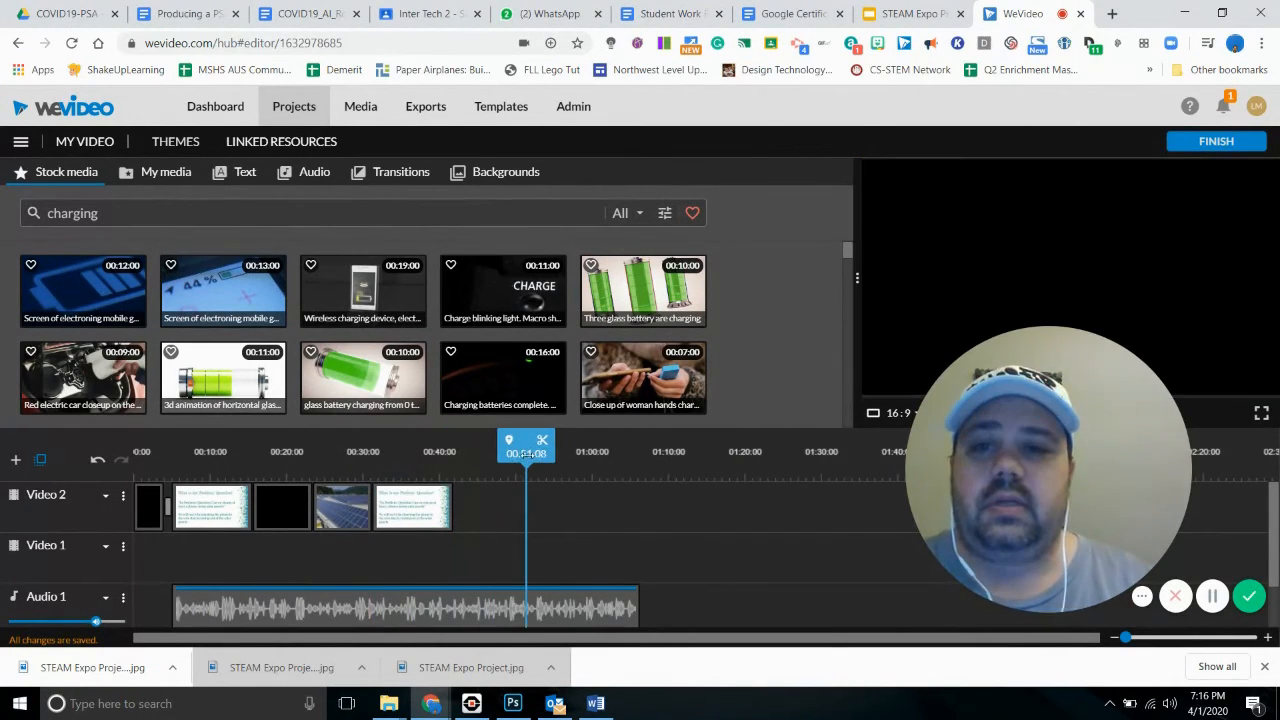
left_click(398, 175)
left_click_drag(234, 270, 250, 505)
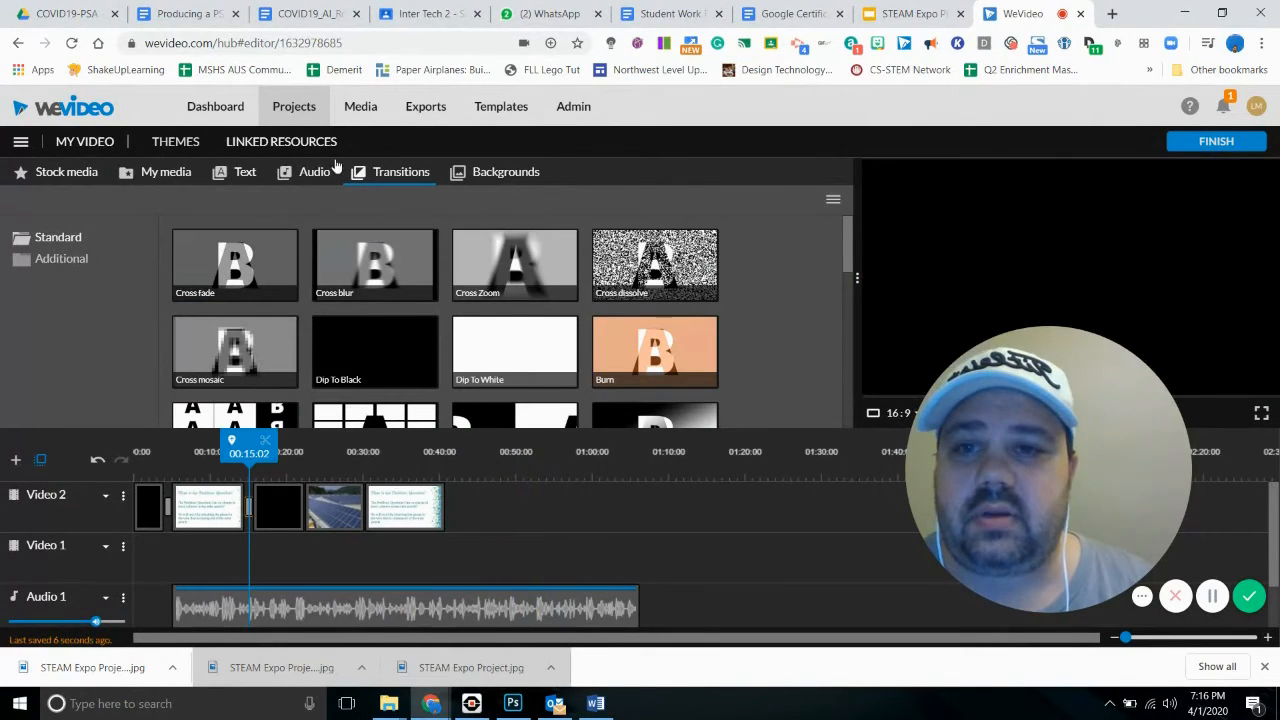
left_click_drag(234, 264, 302, 505)
left_click_drag(232, 254, 439, 505)
Step: Play the edited sequence from 00:01:03 to about 00:35:09 to check the clips and transitions against the narration
left_click_drag(427, 456, 146, 456)
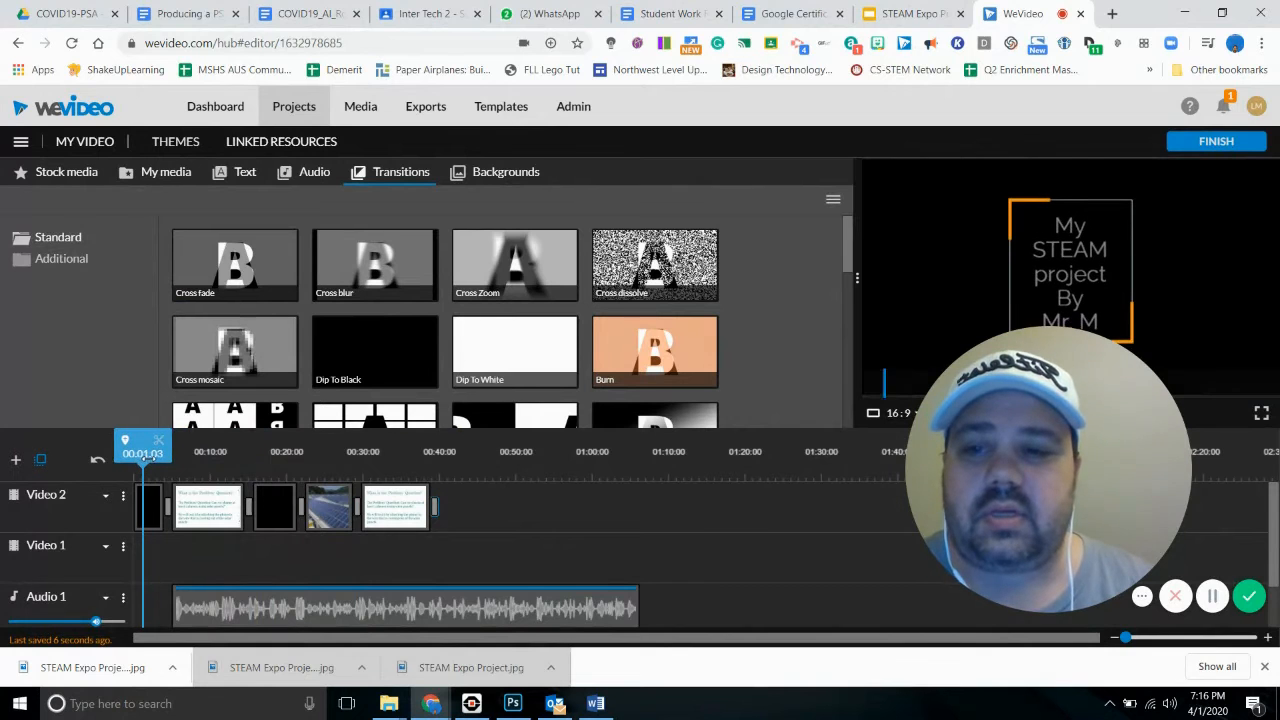
key("space")
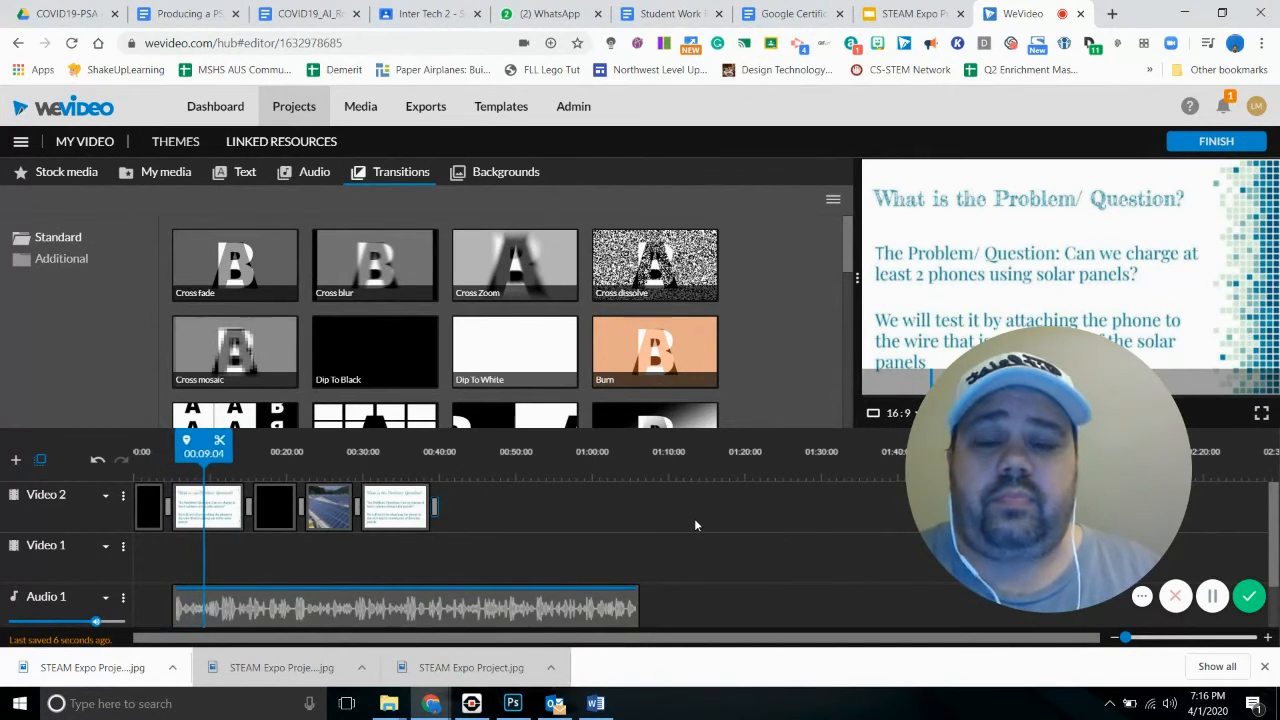
left_click_drag(1183, 406, 780, 298)
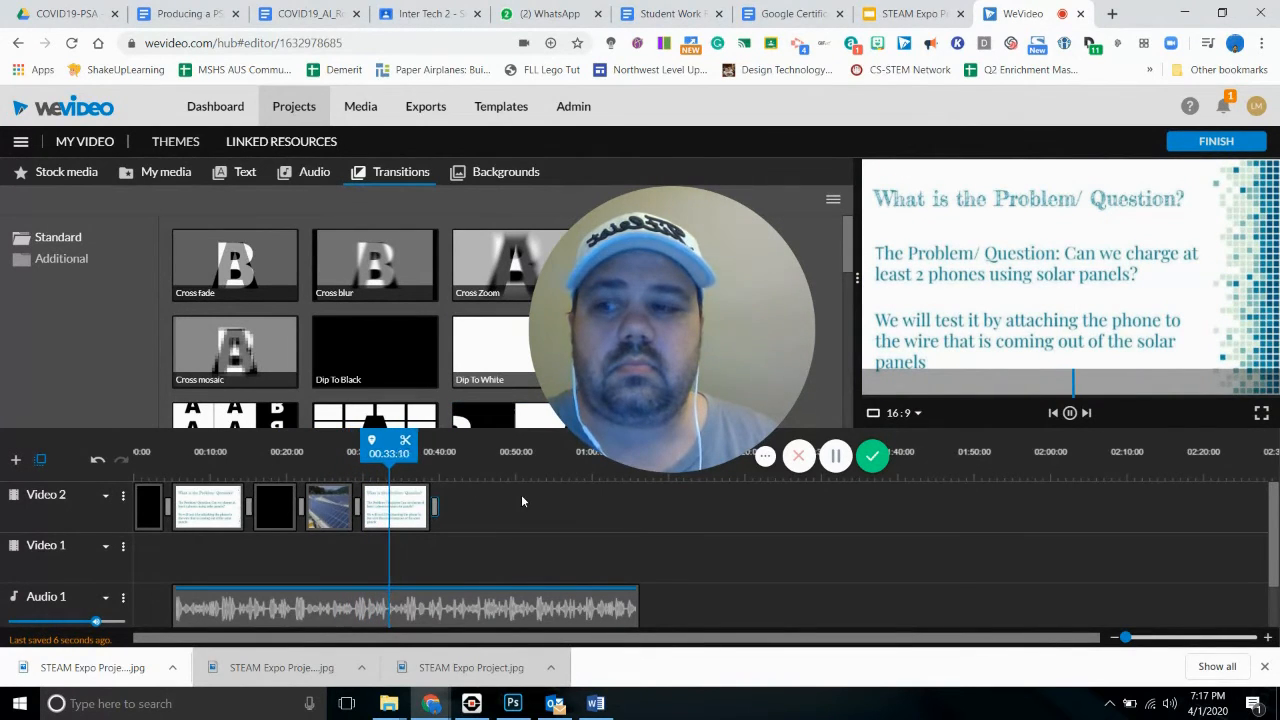
key("space")
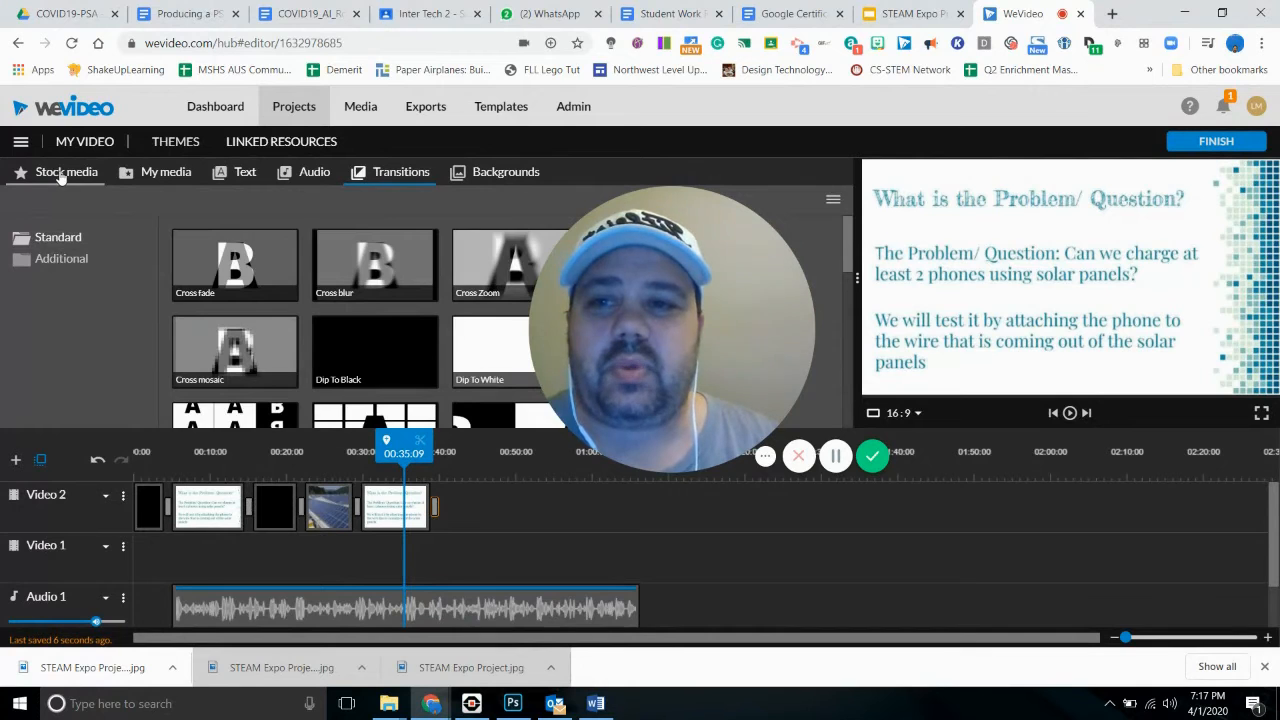
Step: Extend the second "What is the Problem/ Question?" slide on Video 2 to the narration's end at 01:06:08
left_click(30, 173)
left_click_drag(776, 306, 1068, 384)
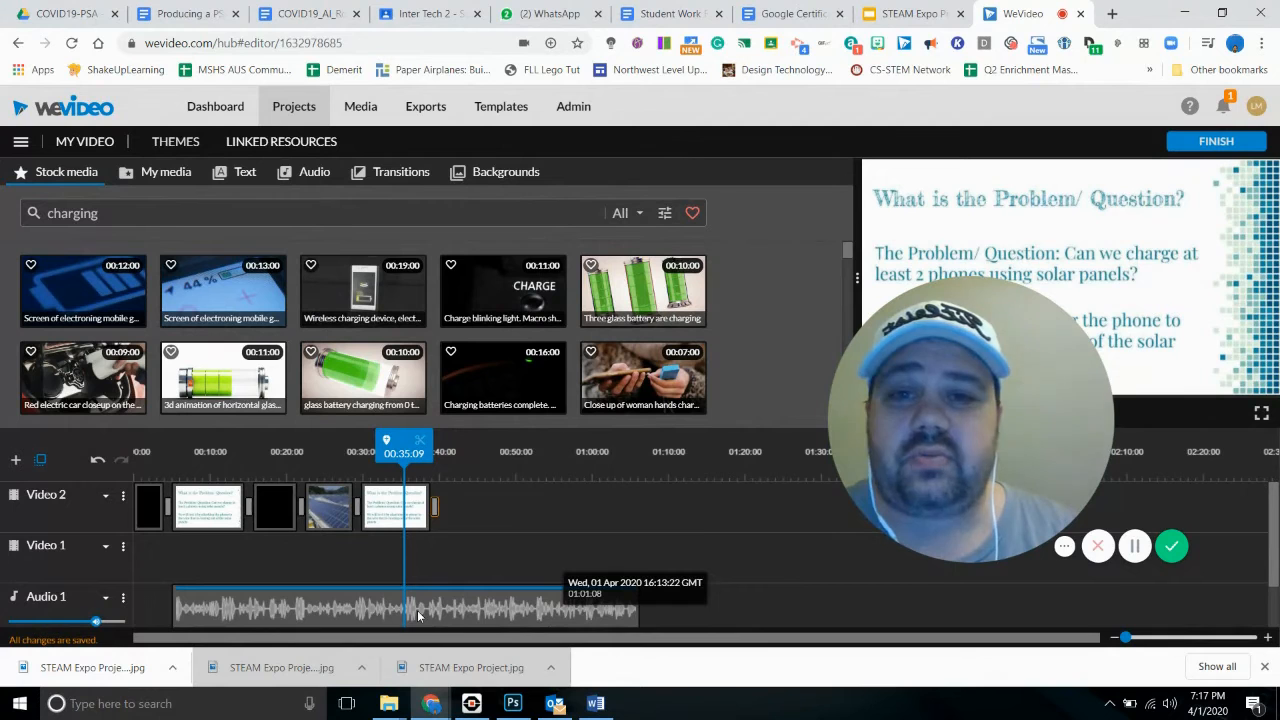
left_click(407, 513)
left_click_drag(430, 508, 645, 508)
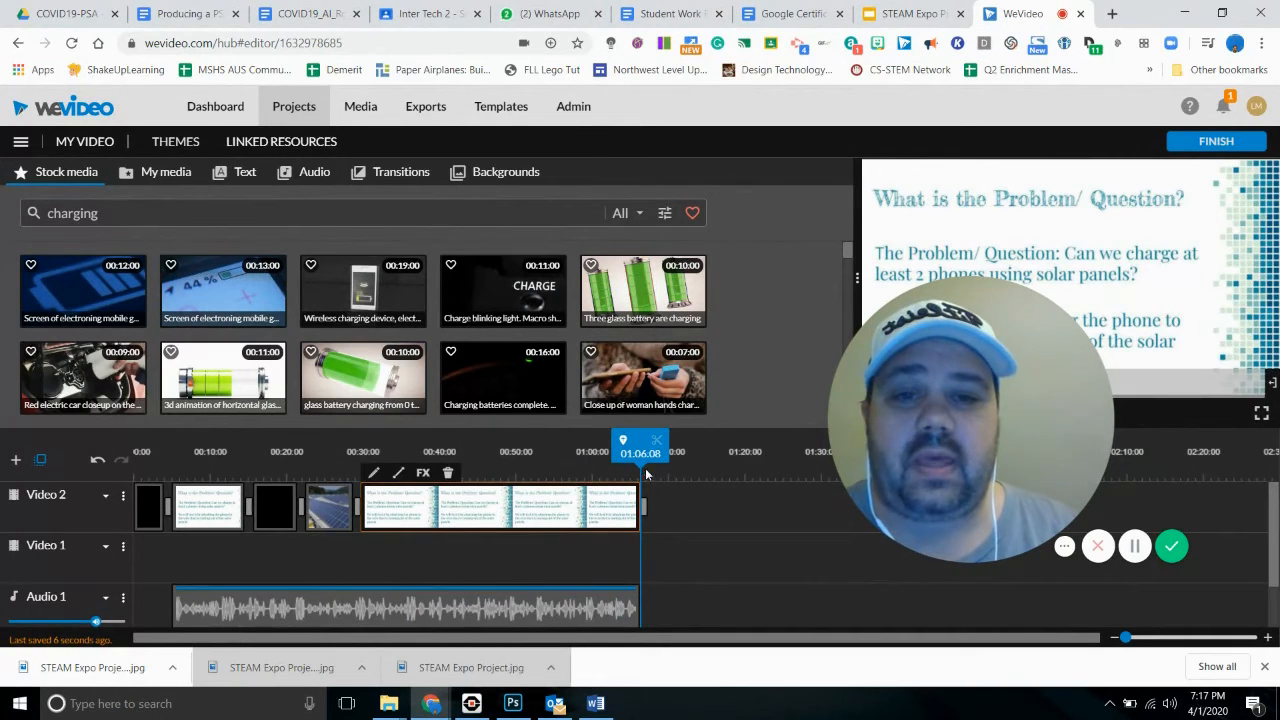
left_click_drag(640, 445, 513, 443)
left_click(510, 522)
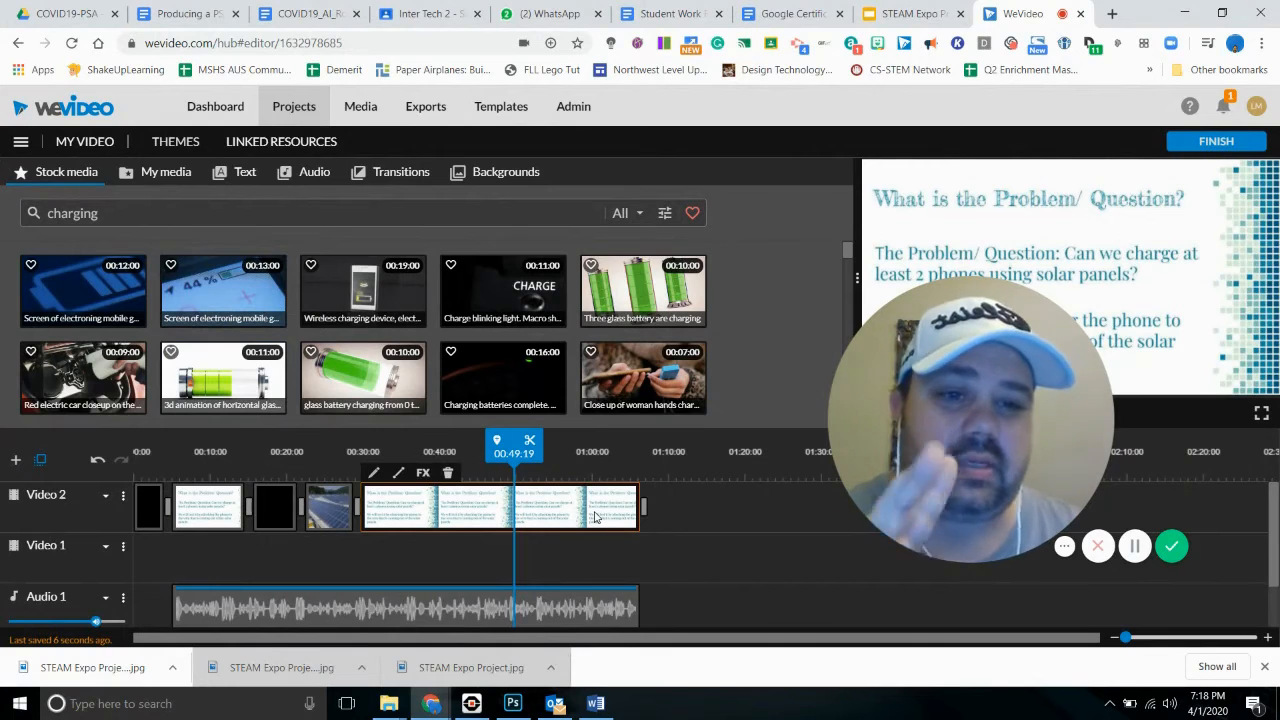
Step: Add the Background Research slide image to Video 2 after the extended problem slide, ending at 01:40:12
left_click(162, 176)
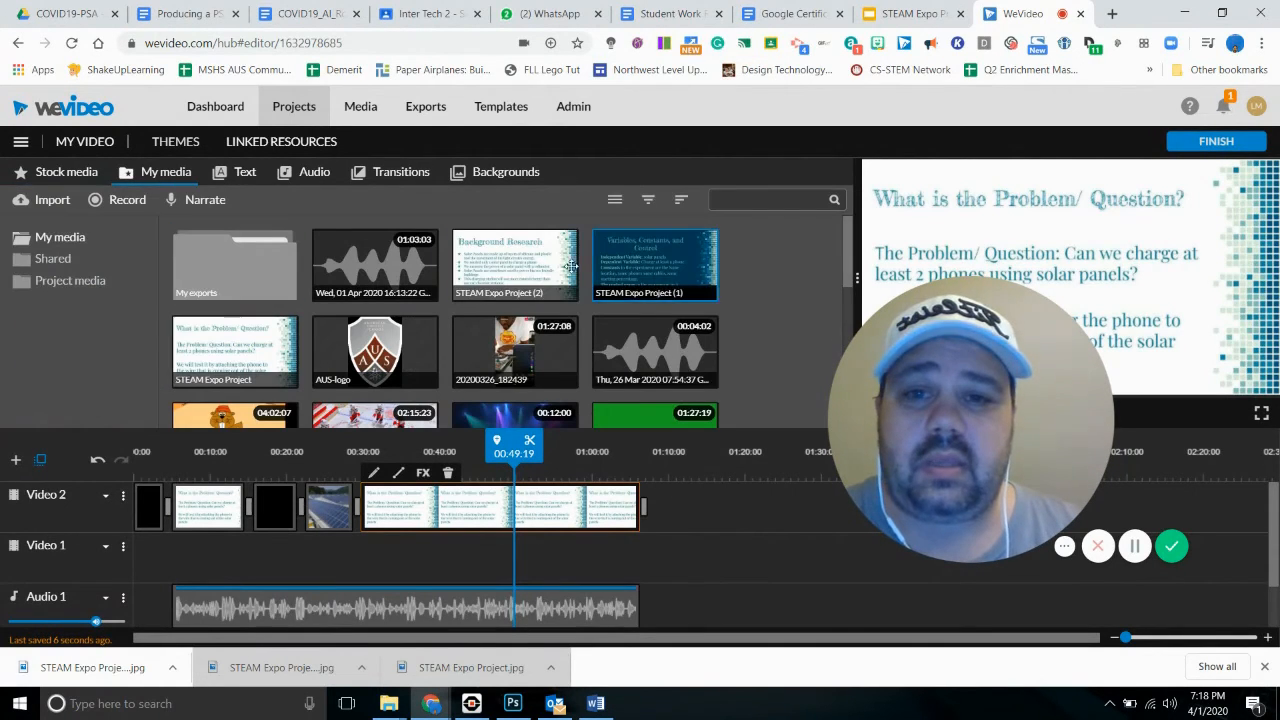
left_click_drag(510, 267, 900, 517)
left_click_drag(1026, 430, 714, 323)
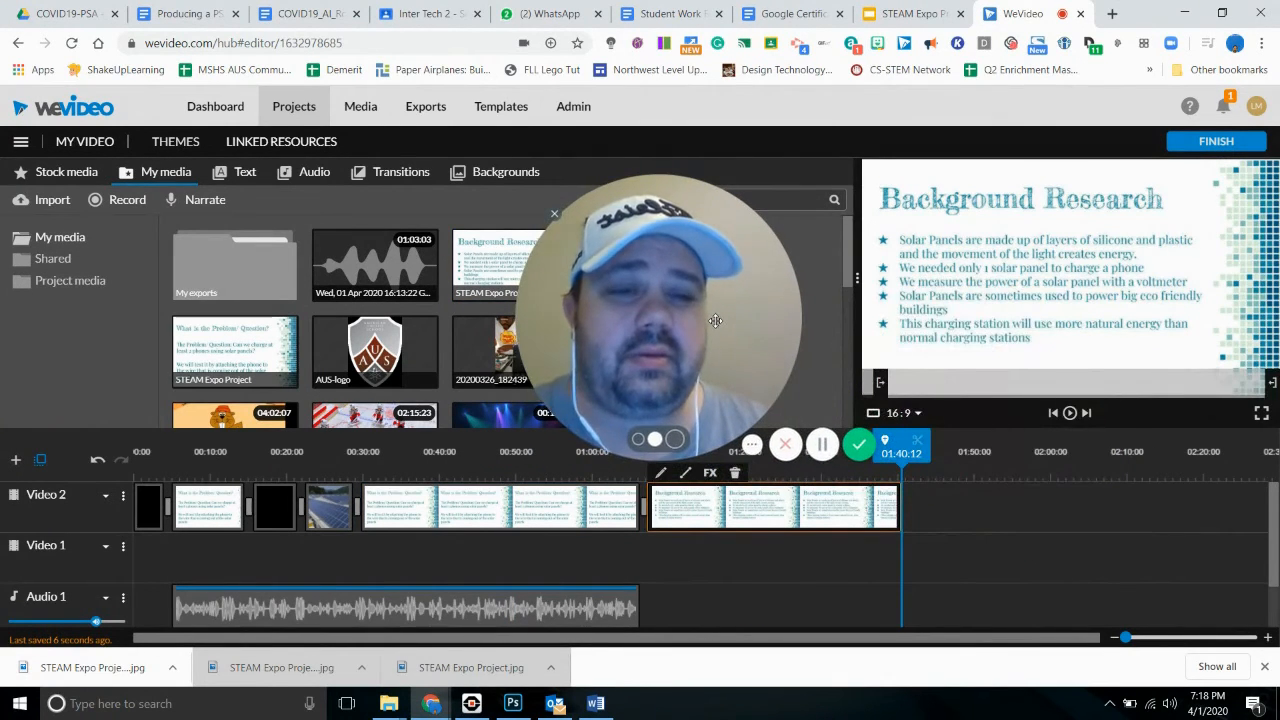
Step: Open the voice narration recorder, enable Preview while recording, and close it without recording
left_click(197, 203)
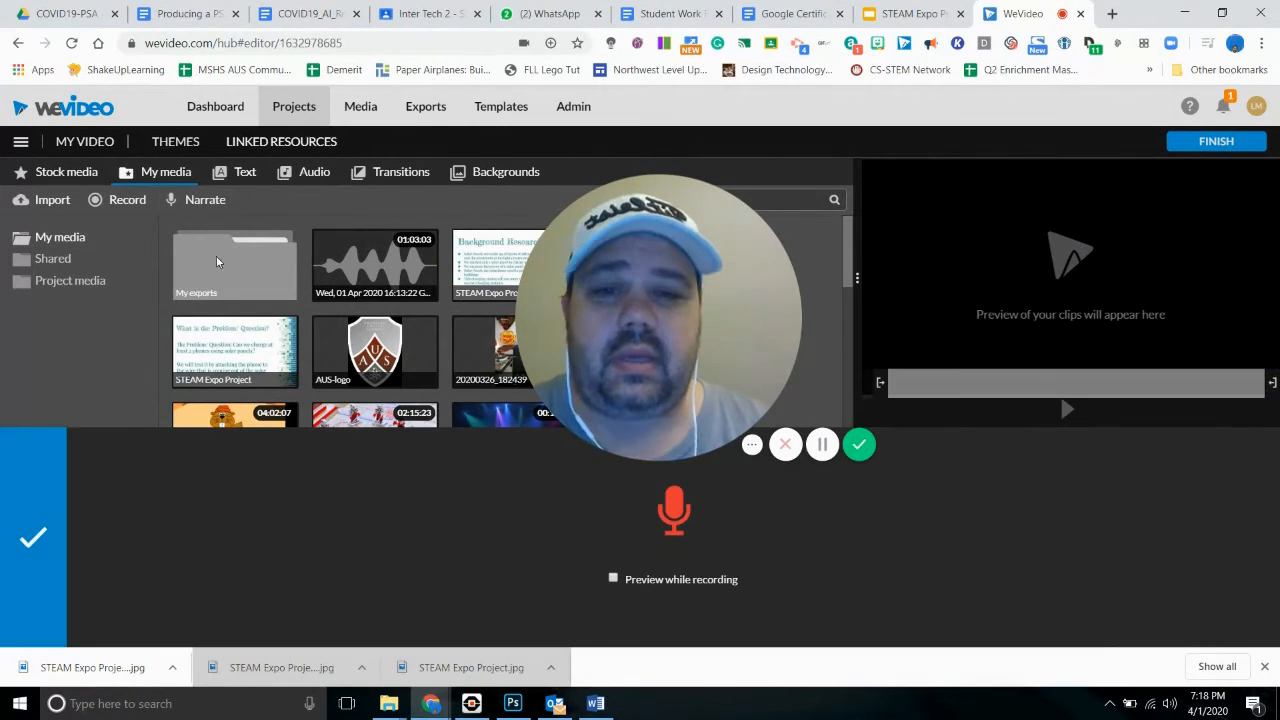
left_click(613, 578)
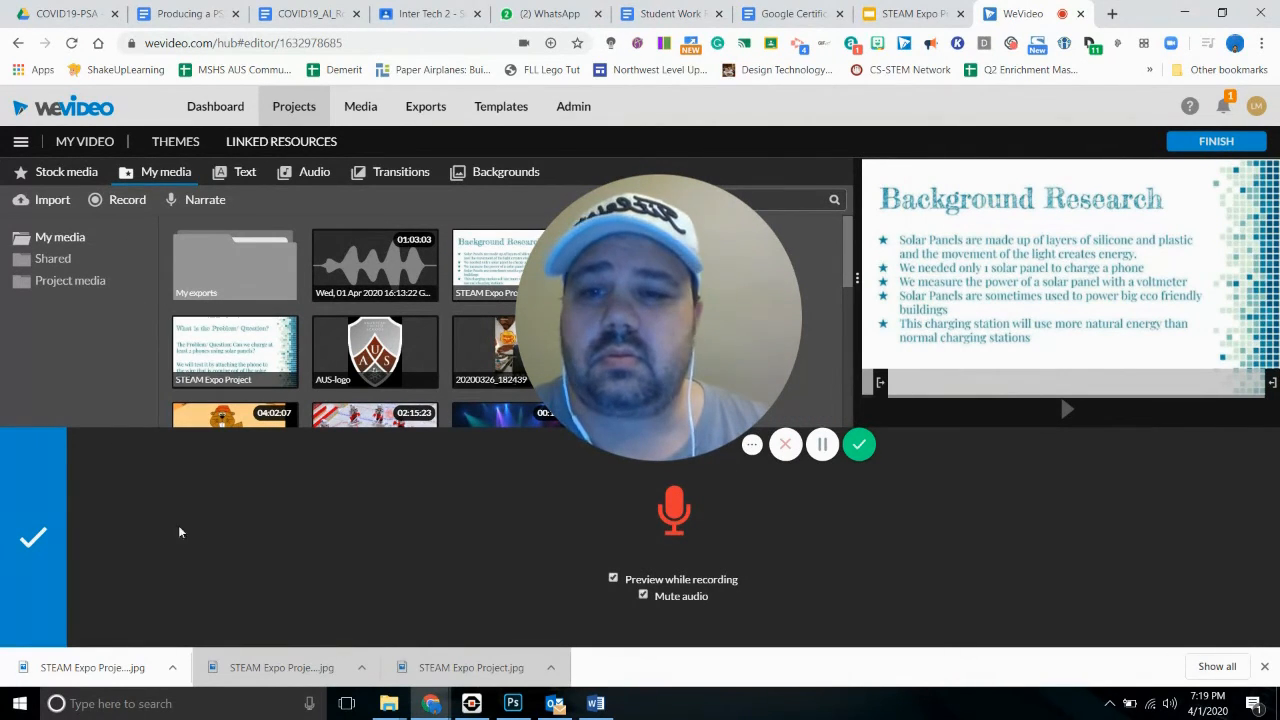
left_click(33, 537)
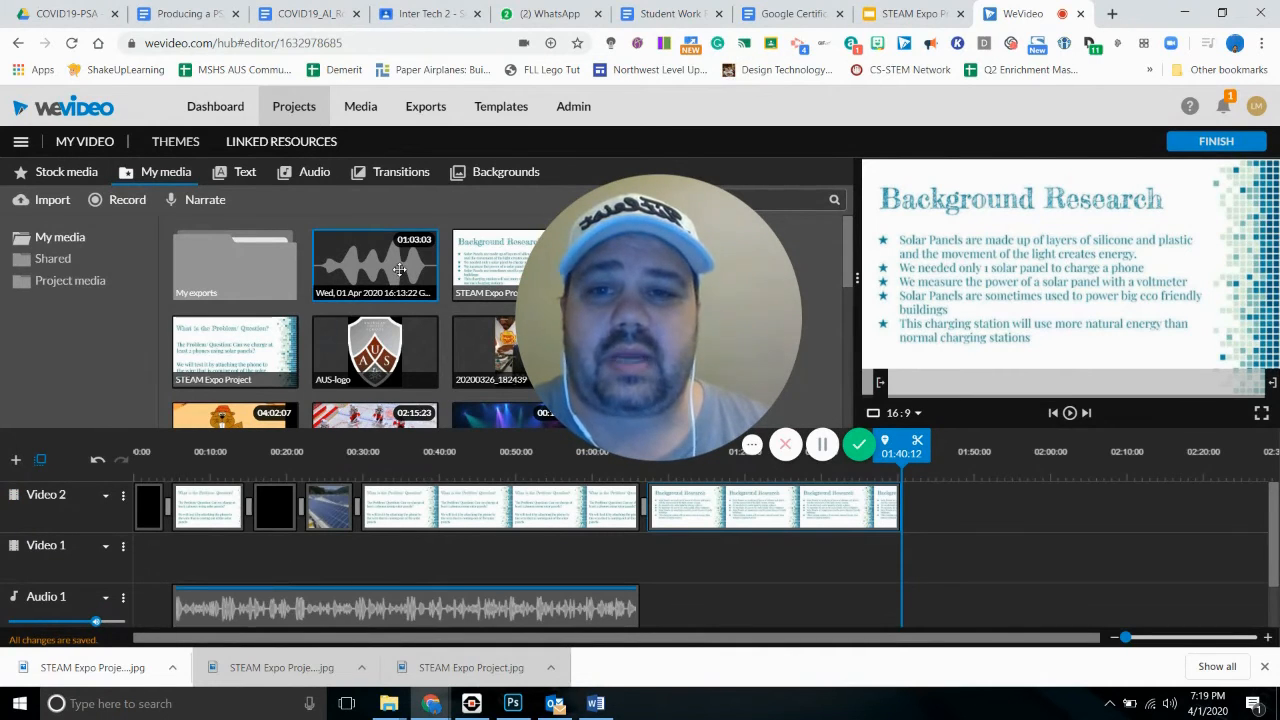
Step: Place the recorded narration on Audio 1 at 01:08:20 beneath the Background Research slide, and return to the stock media
left_click_drag(388, 265, 683, 601)
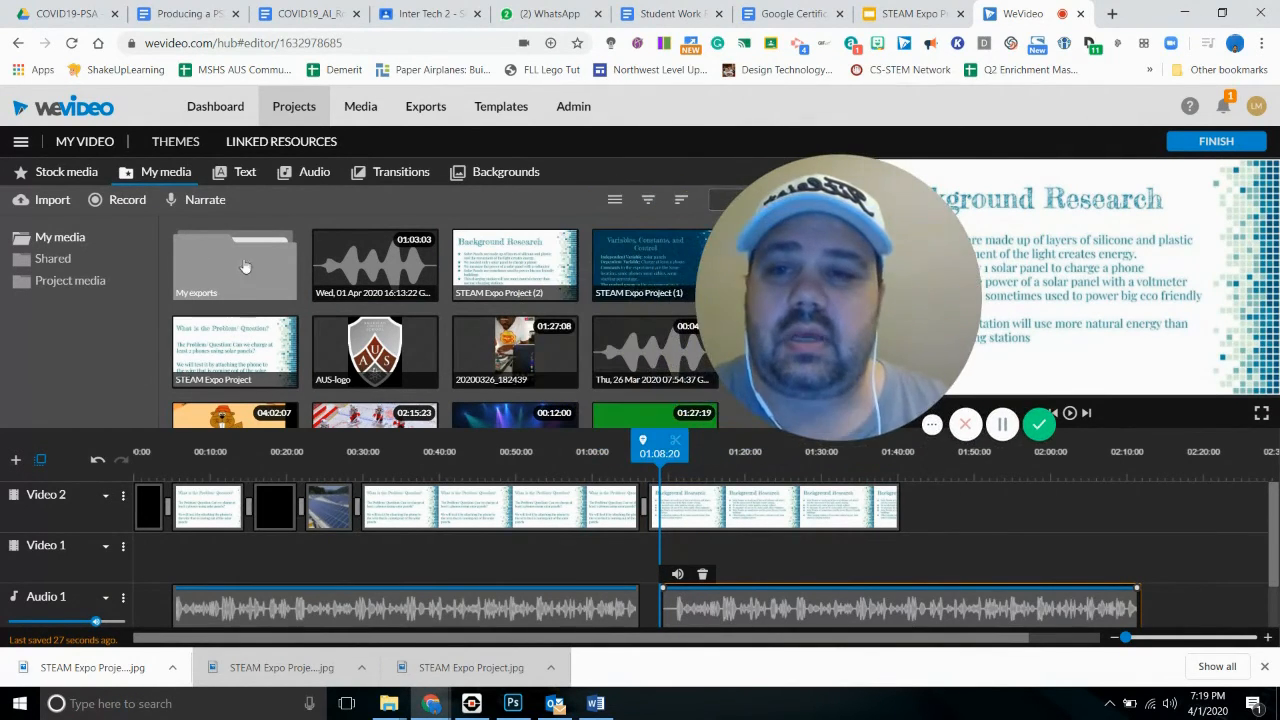
left_click(70, 173)
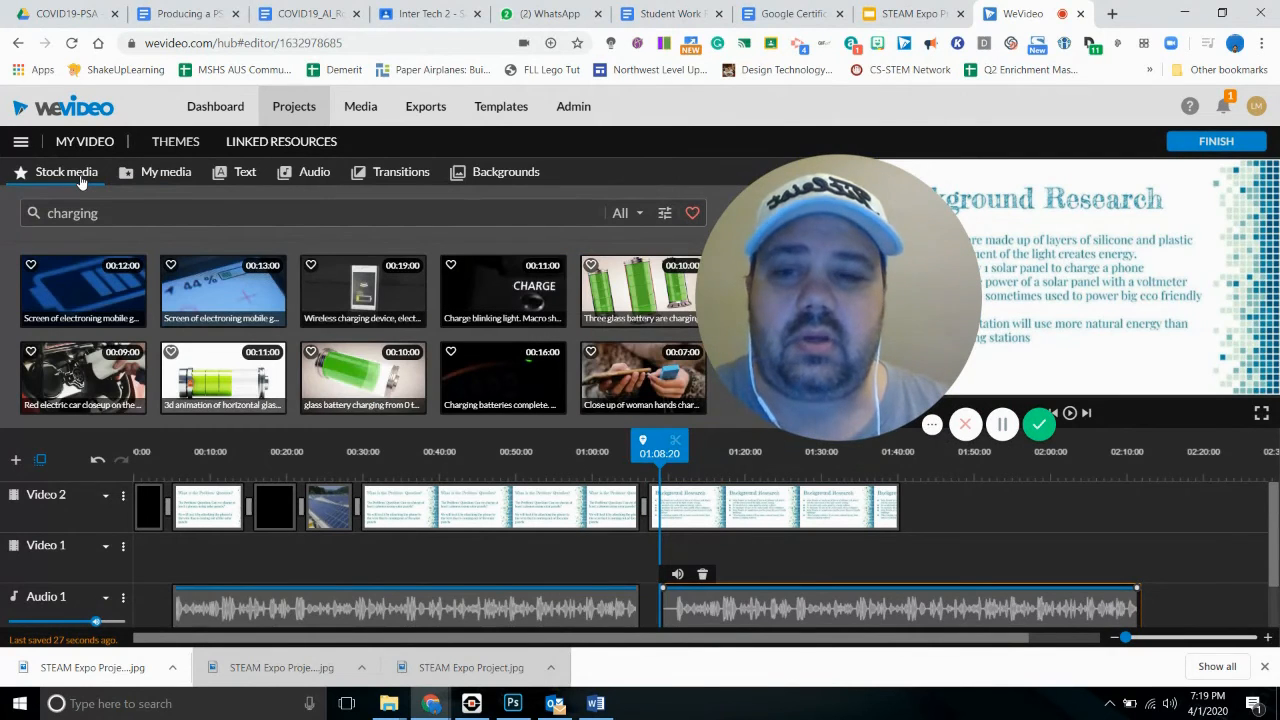
left_click(150, 175)
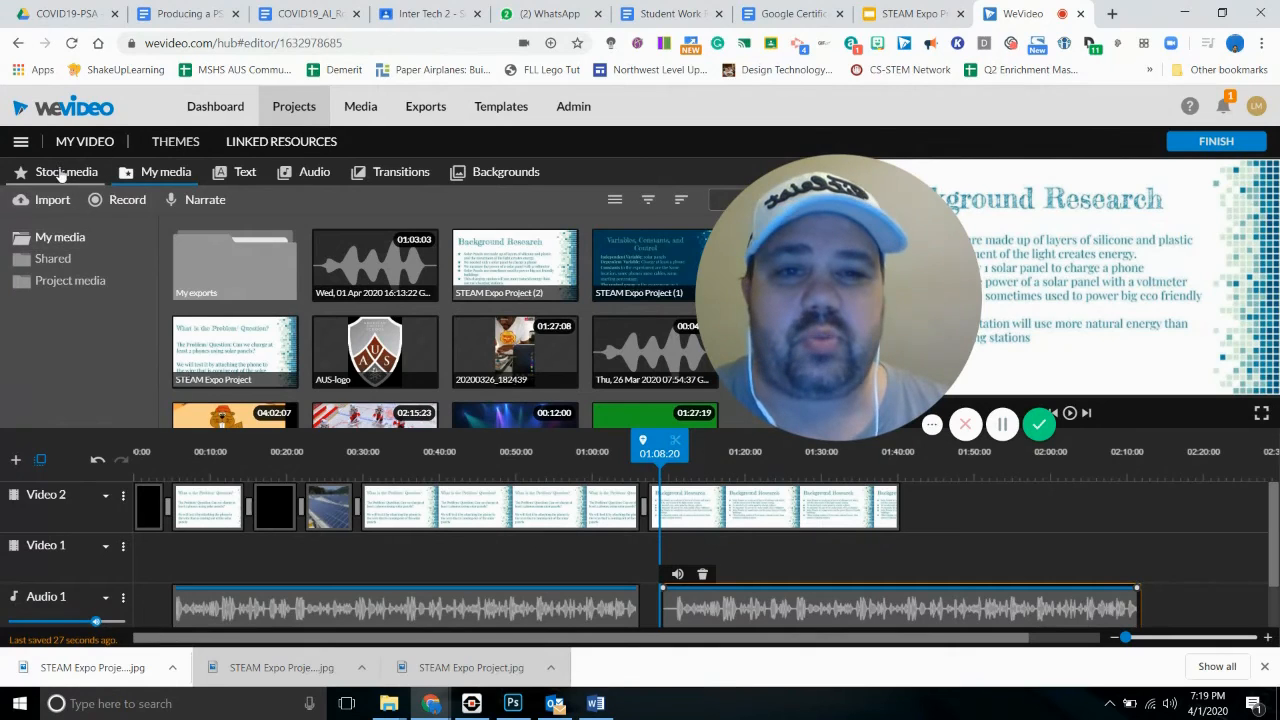
left_click(62, 175)
left_click_drag(892, 280, 655, 263)
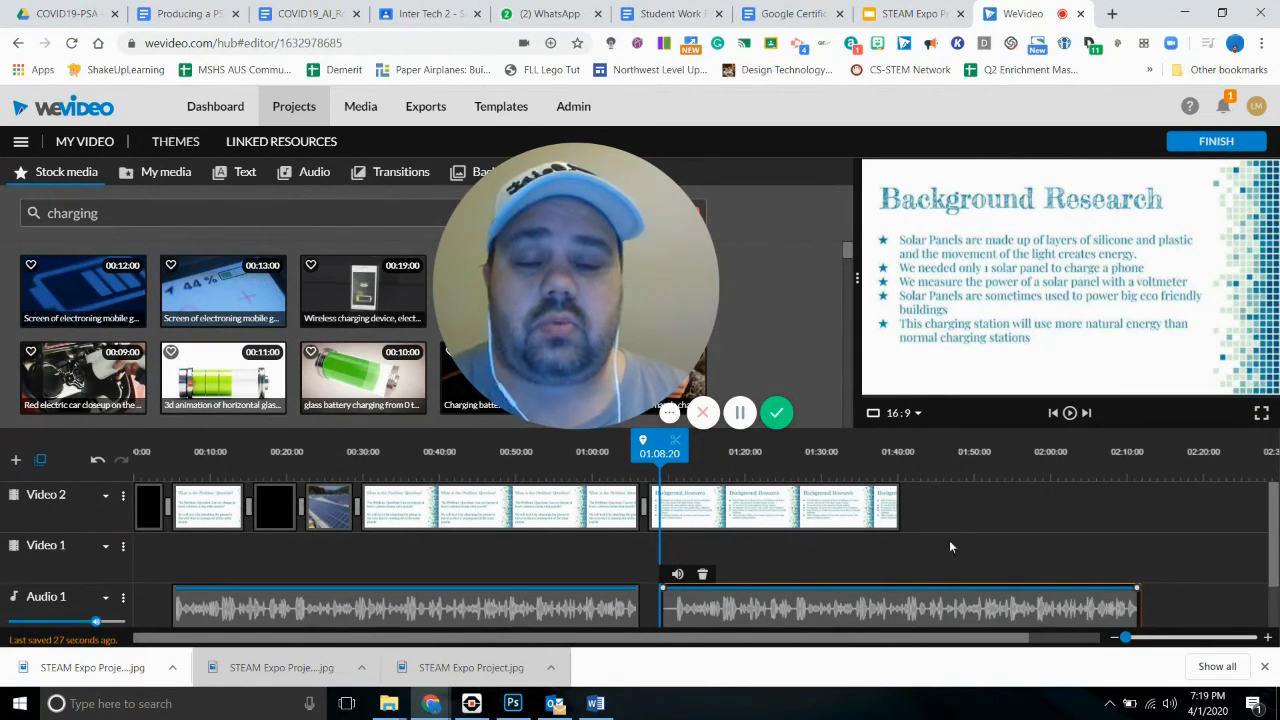
Step: Title the export with the author's short name followed by "STEAM", and export it as SD 852x480 video with audio
left_click(1217, 143)
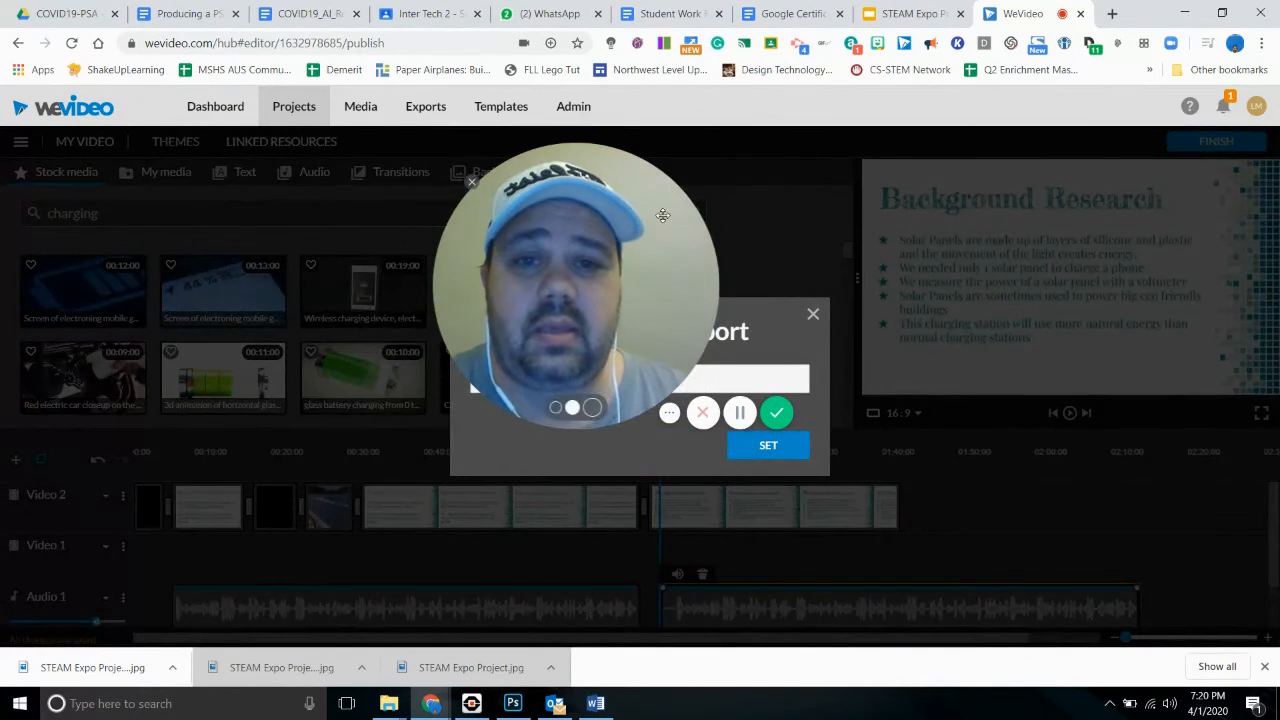
left_click_drag(547, 386, 465, 390)
type("Mr. M")
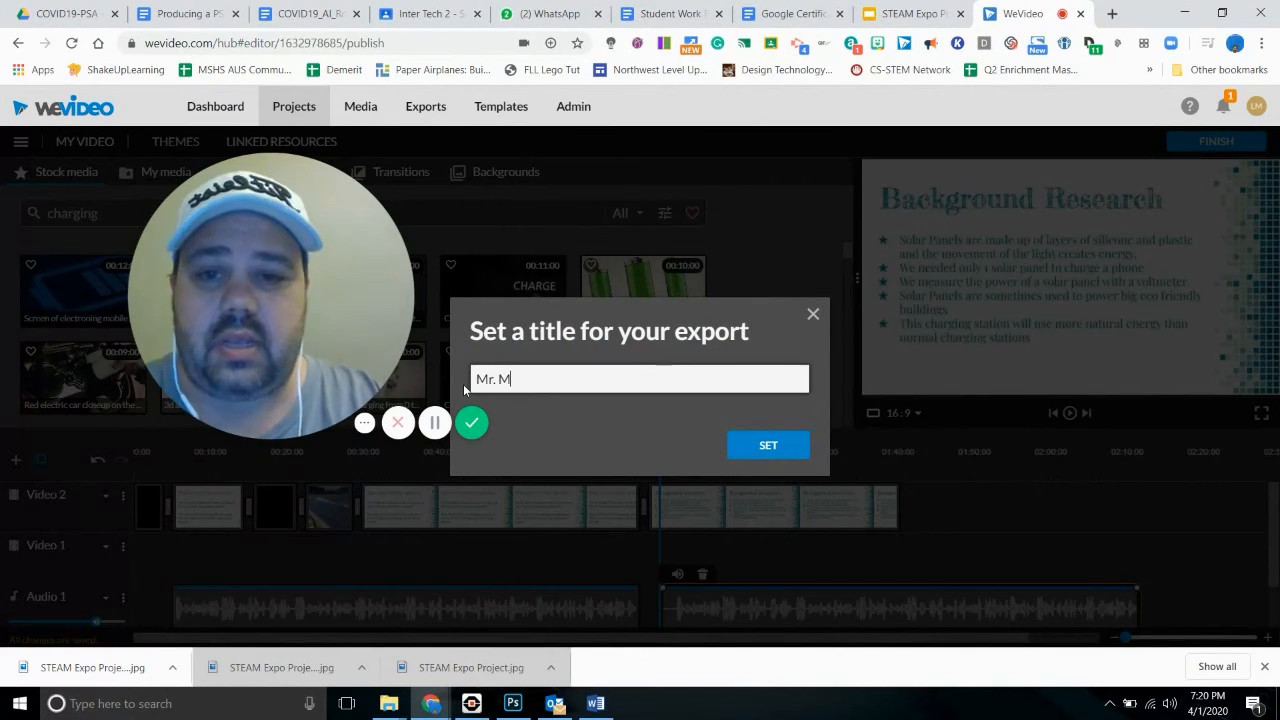
type(" STEM")
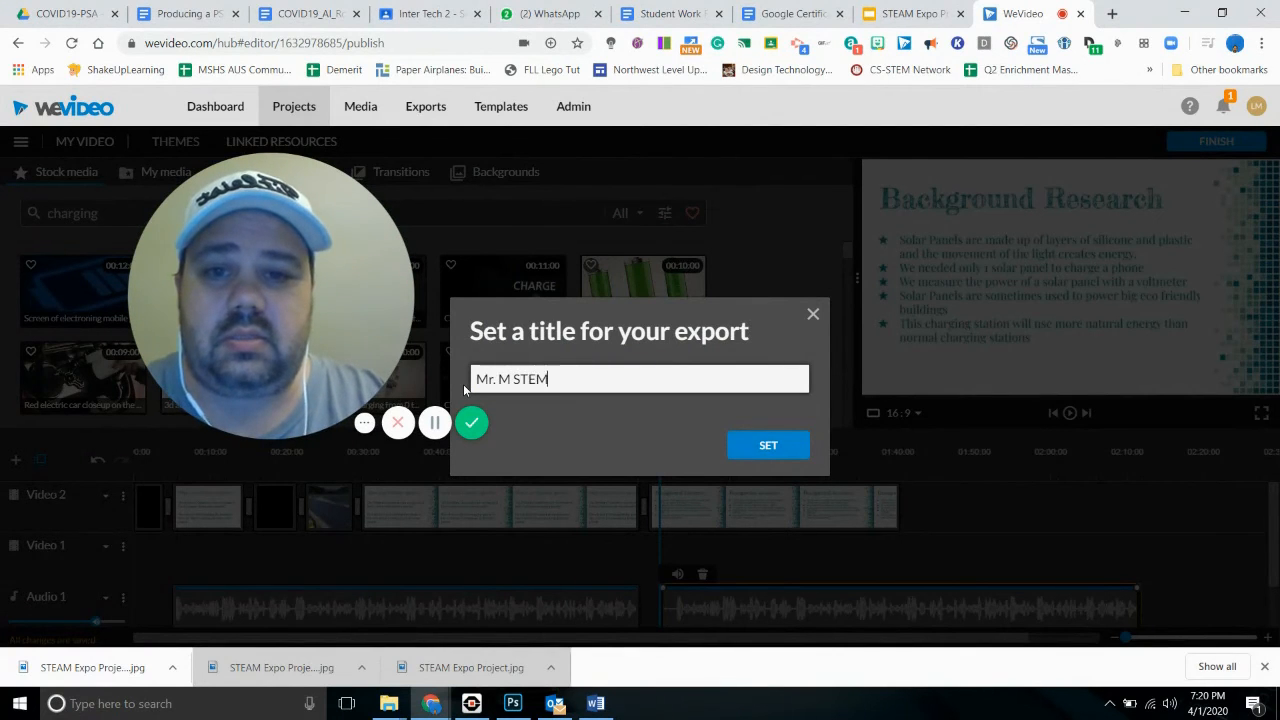
key("BackSpace")
type("AM")
left_click(762, 447)
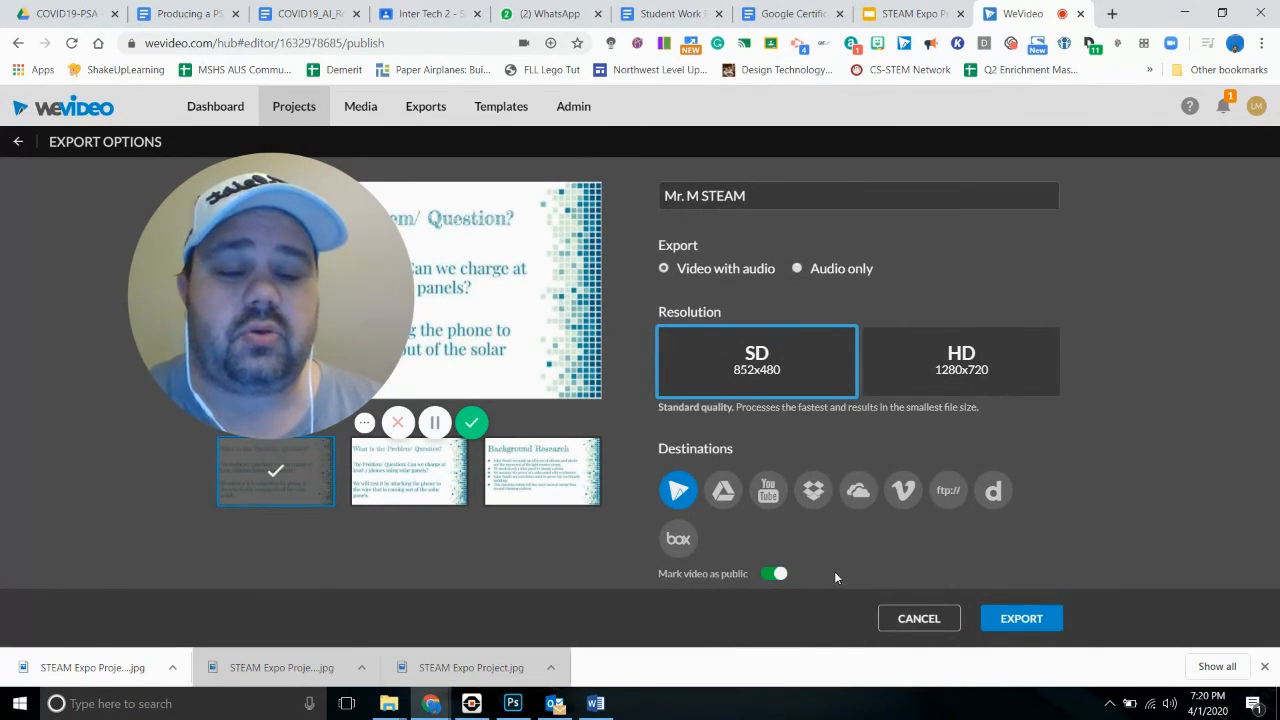
left_click(1019, 621)
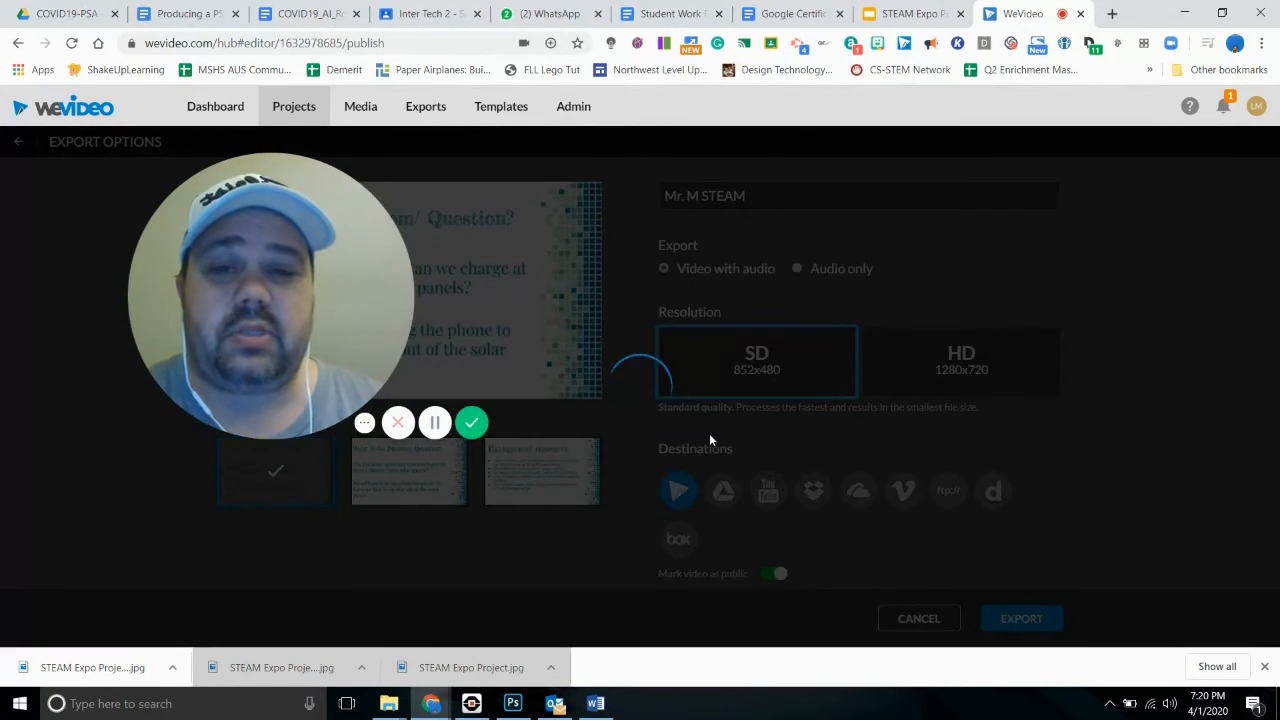